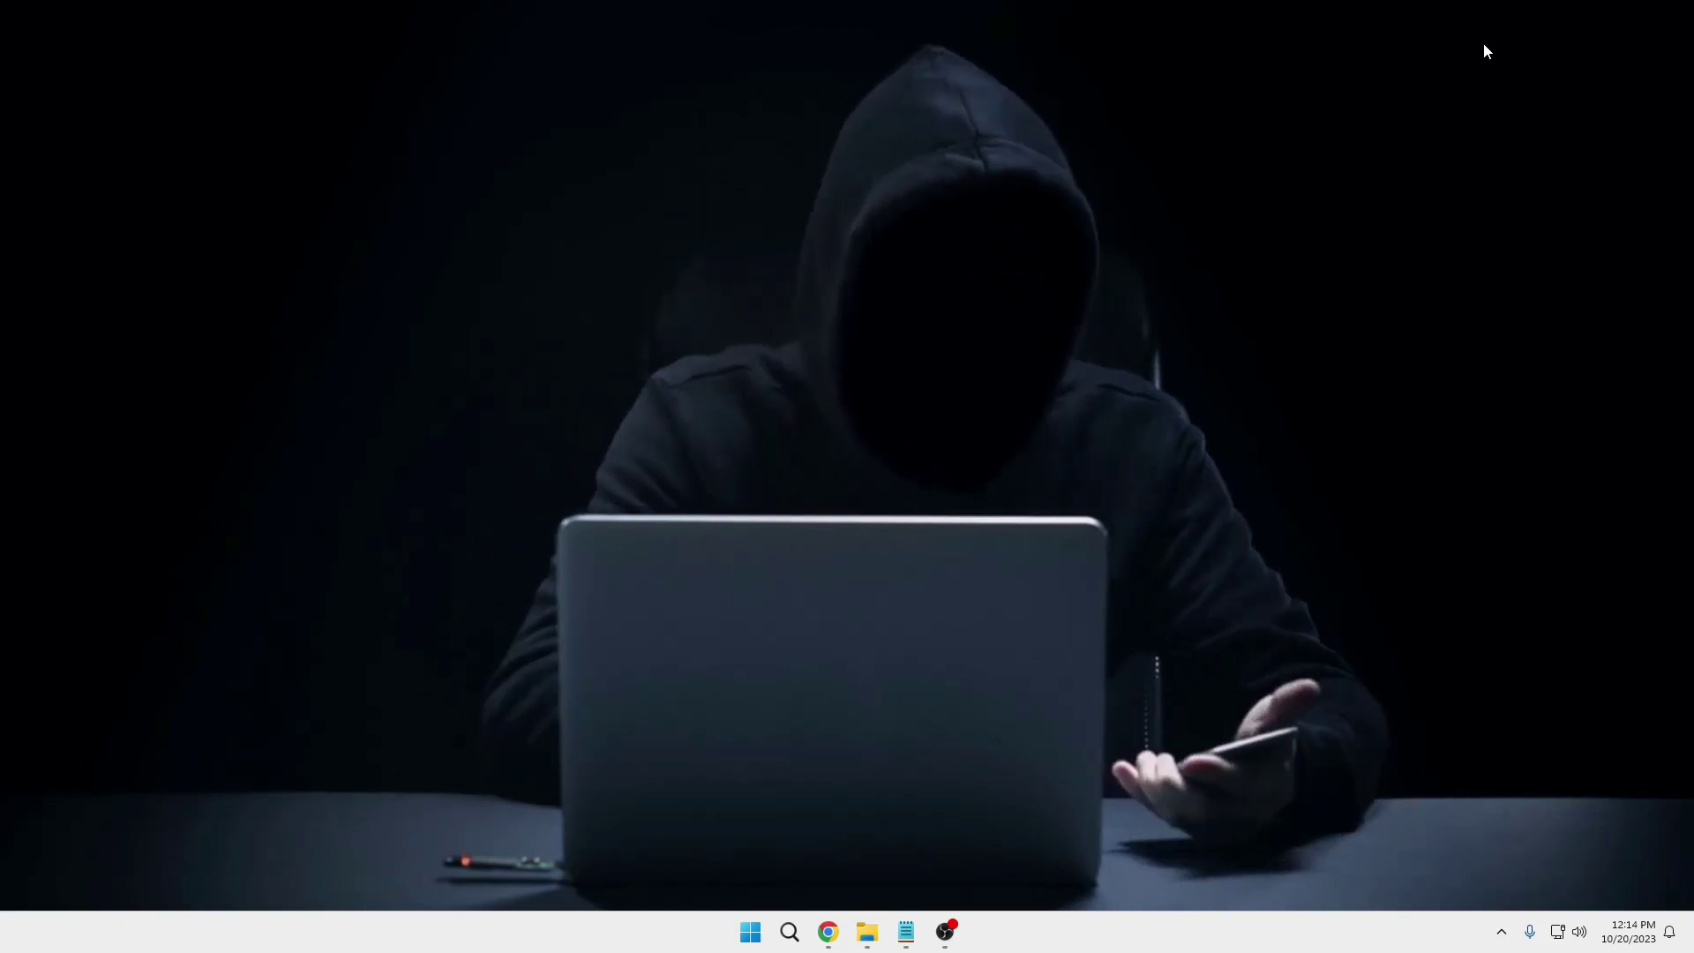
Step: Bring the Download Windows 10 page forward and open Chrome's More tools menu
mouse_move(833, 926)
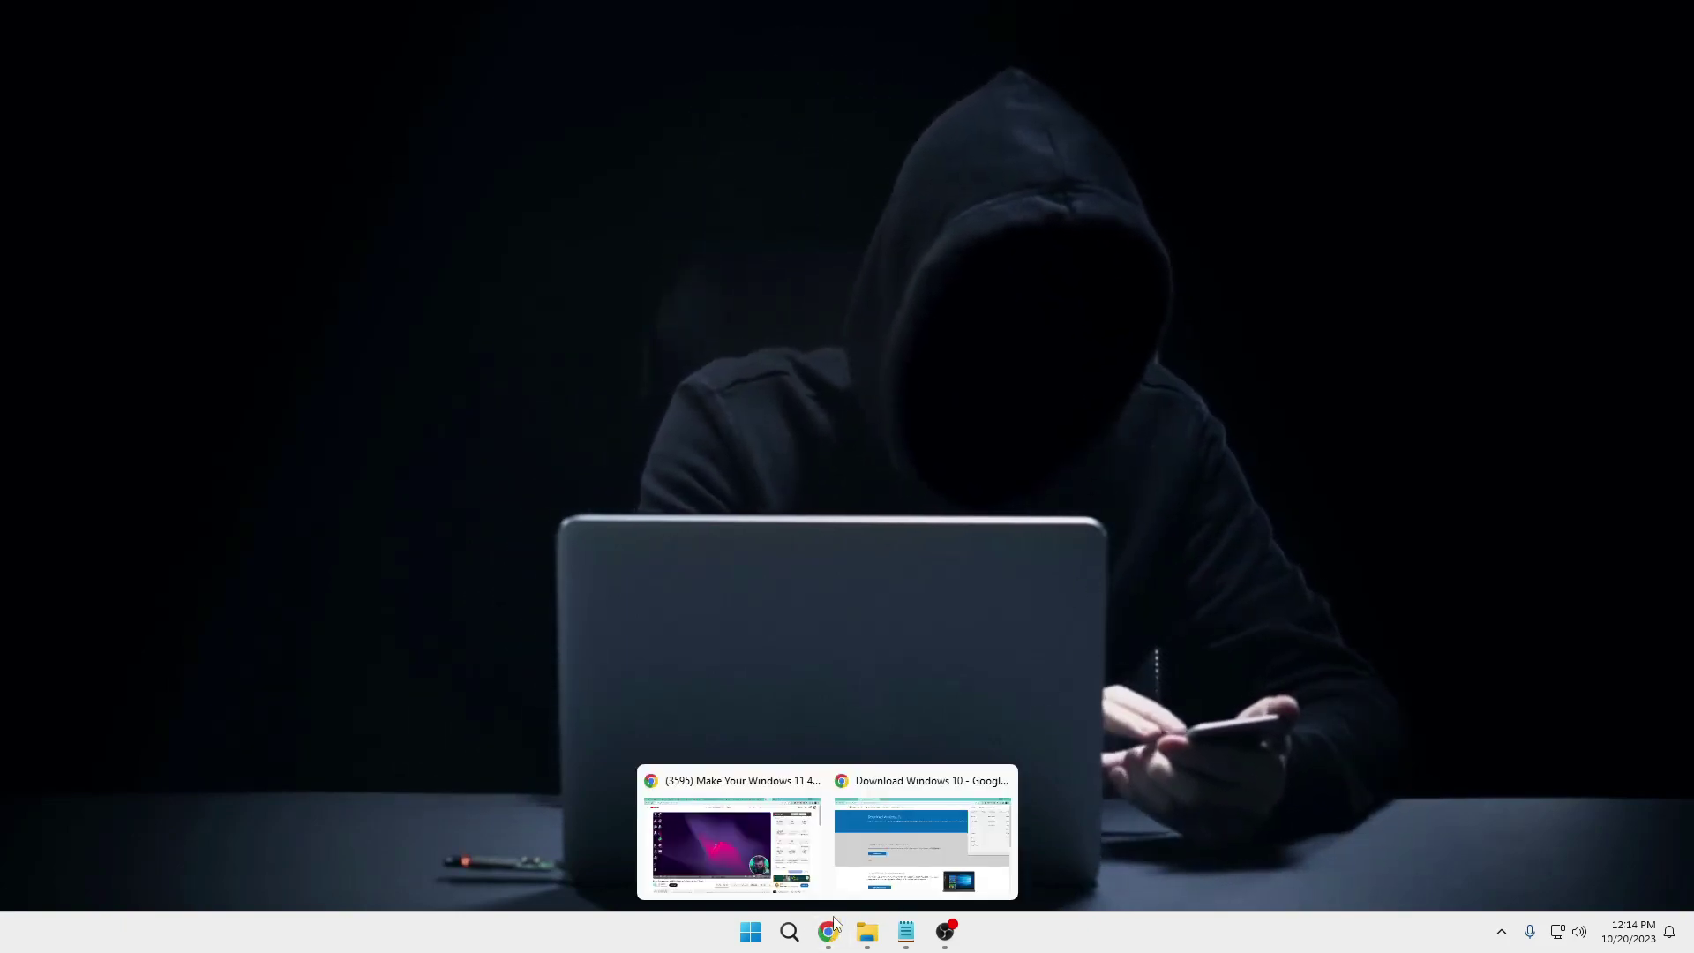
left_click(922, 838)
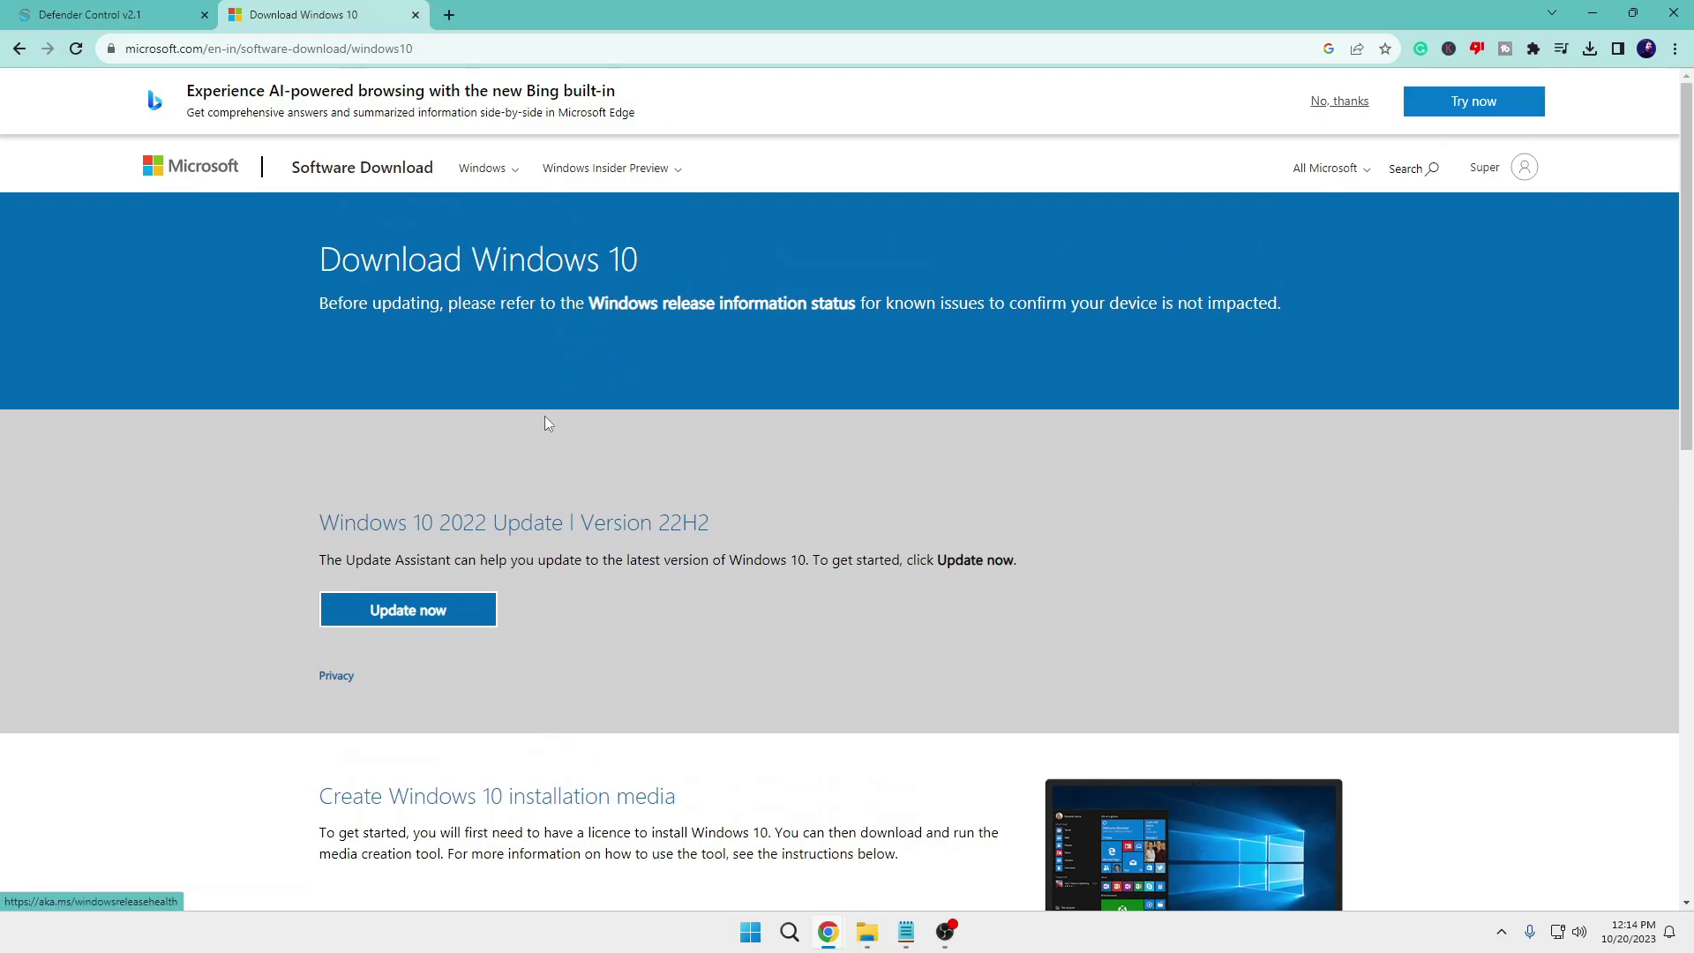
scroll(545, 425, "down", 4)
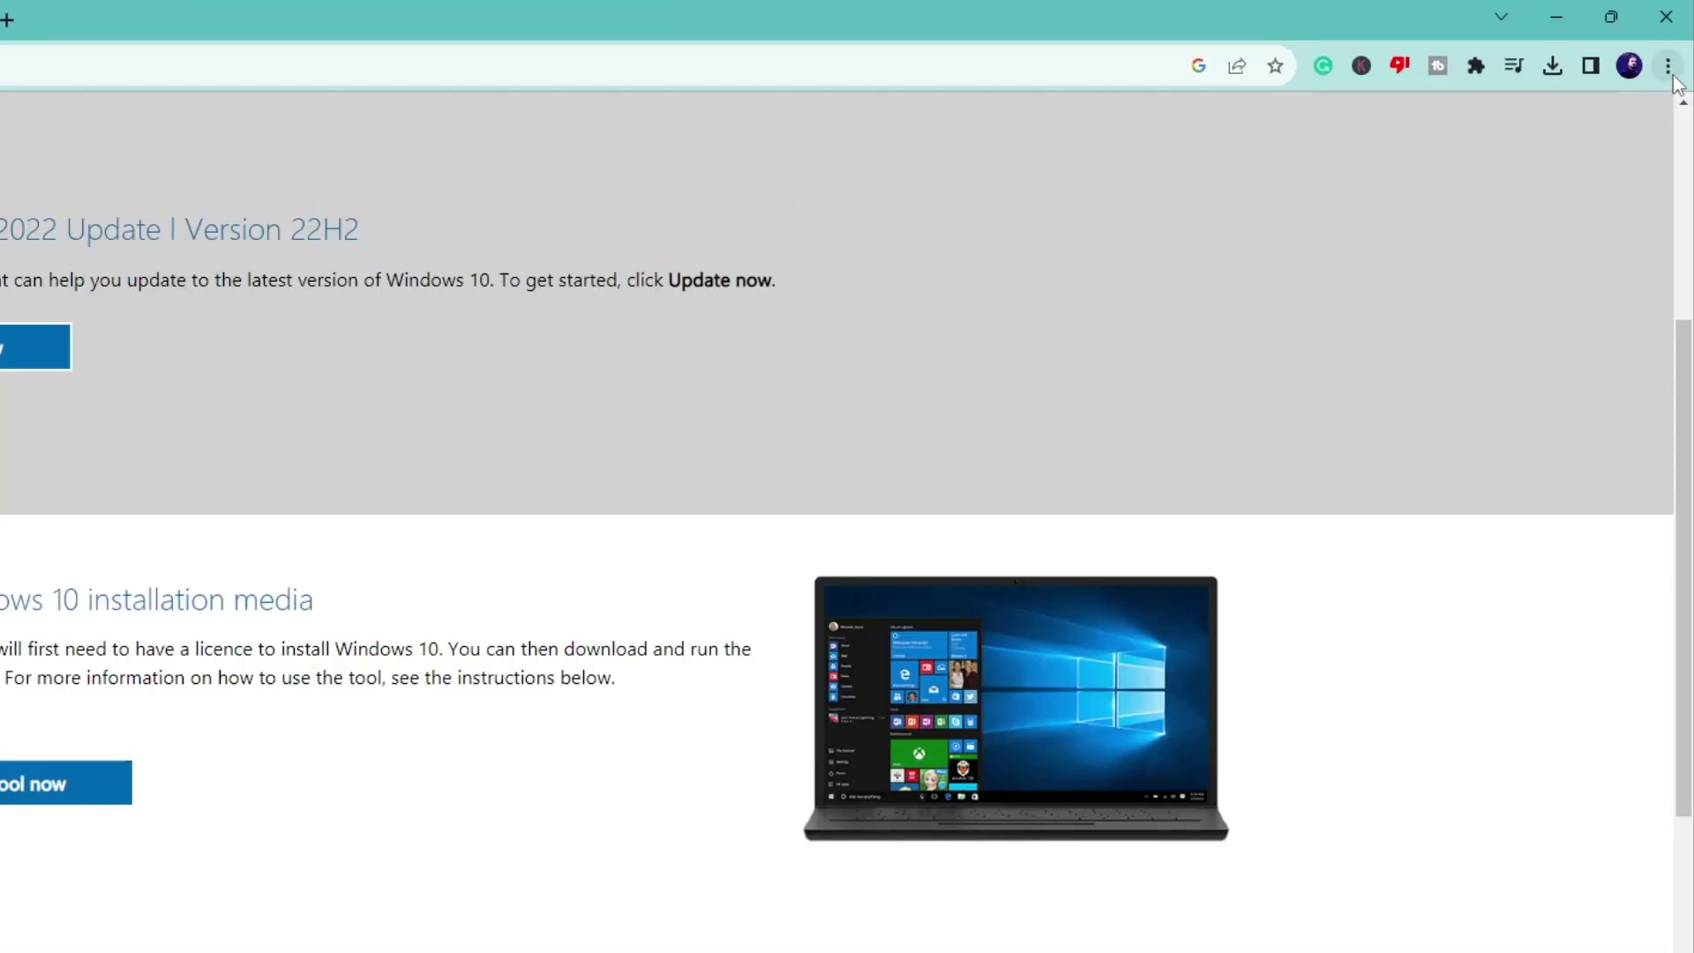
left_click(1667, 70)
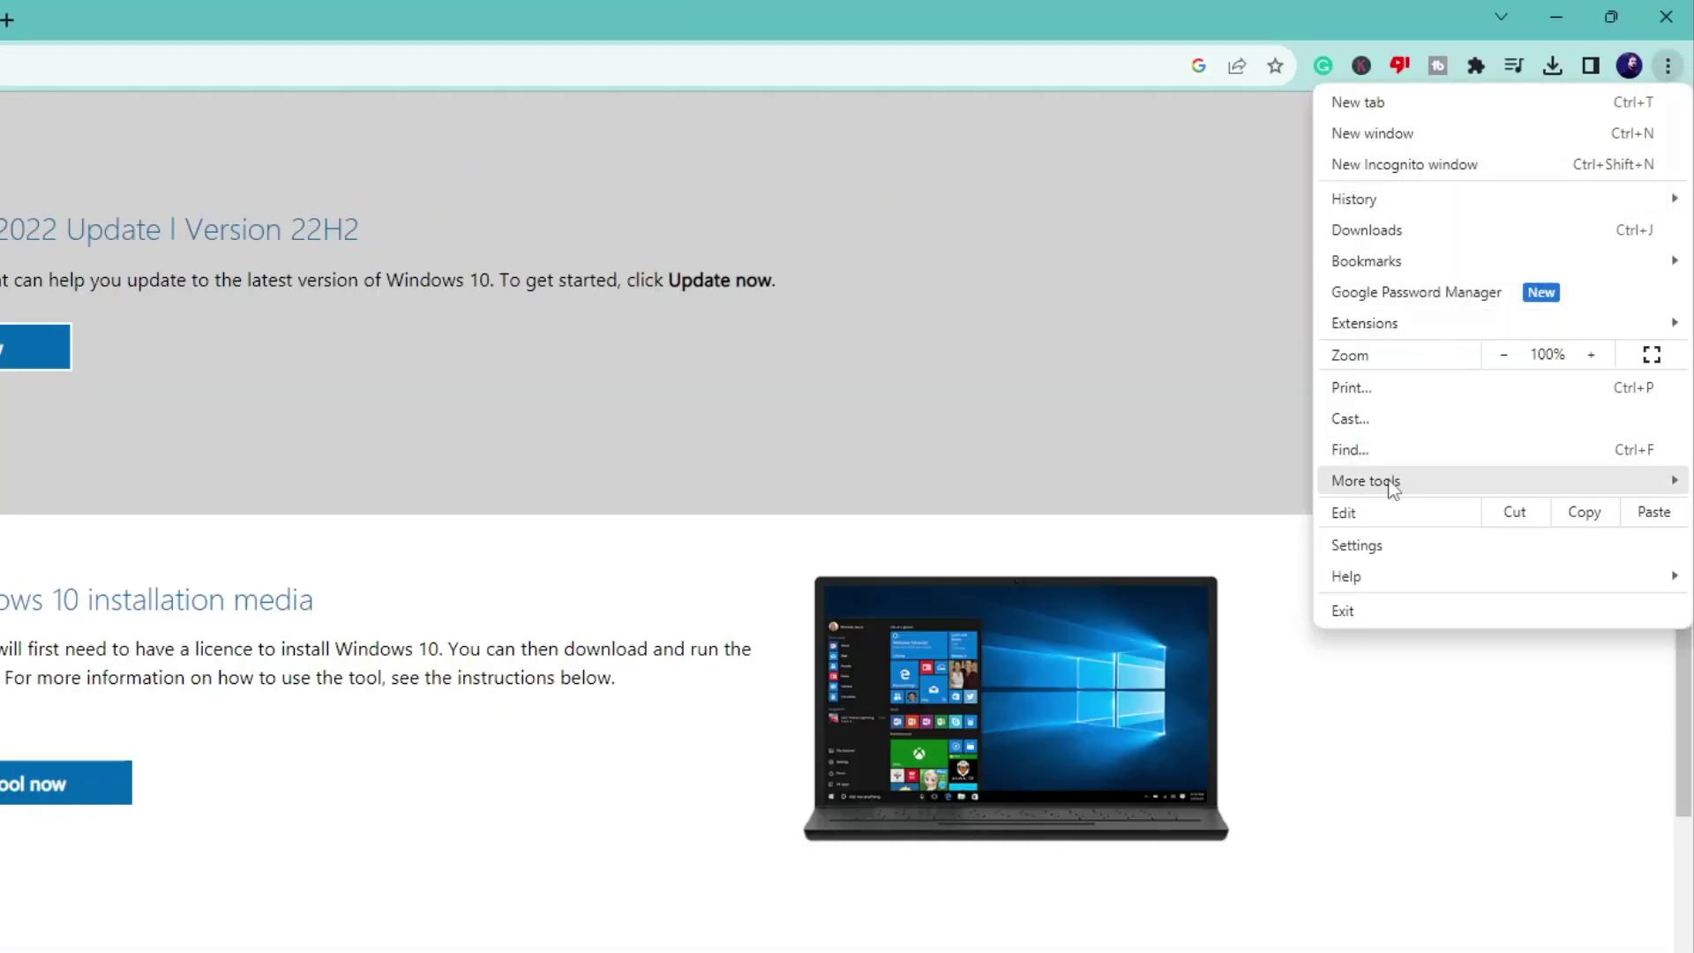
mouse_move(1390, 487)
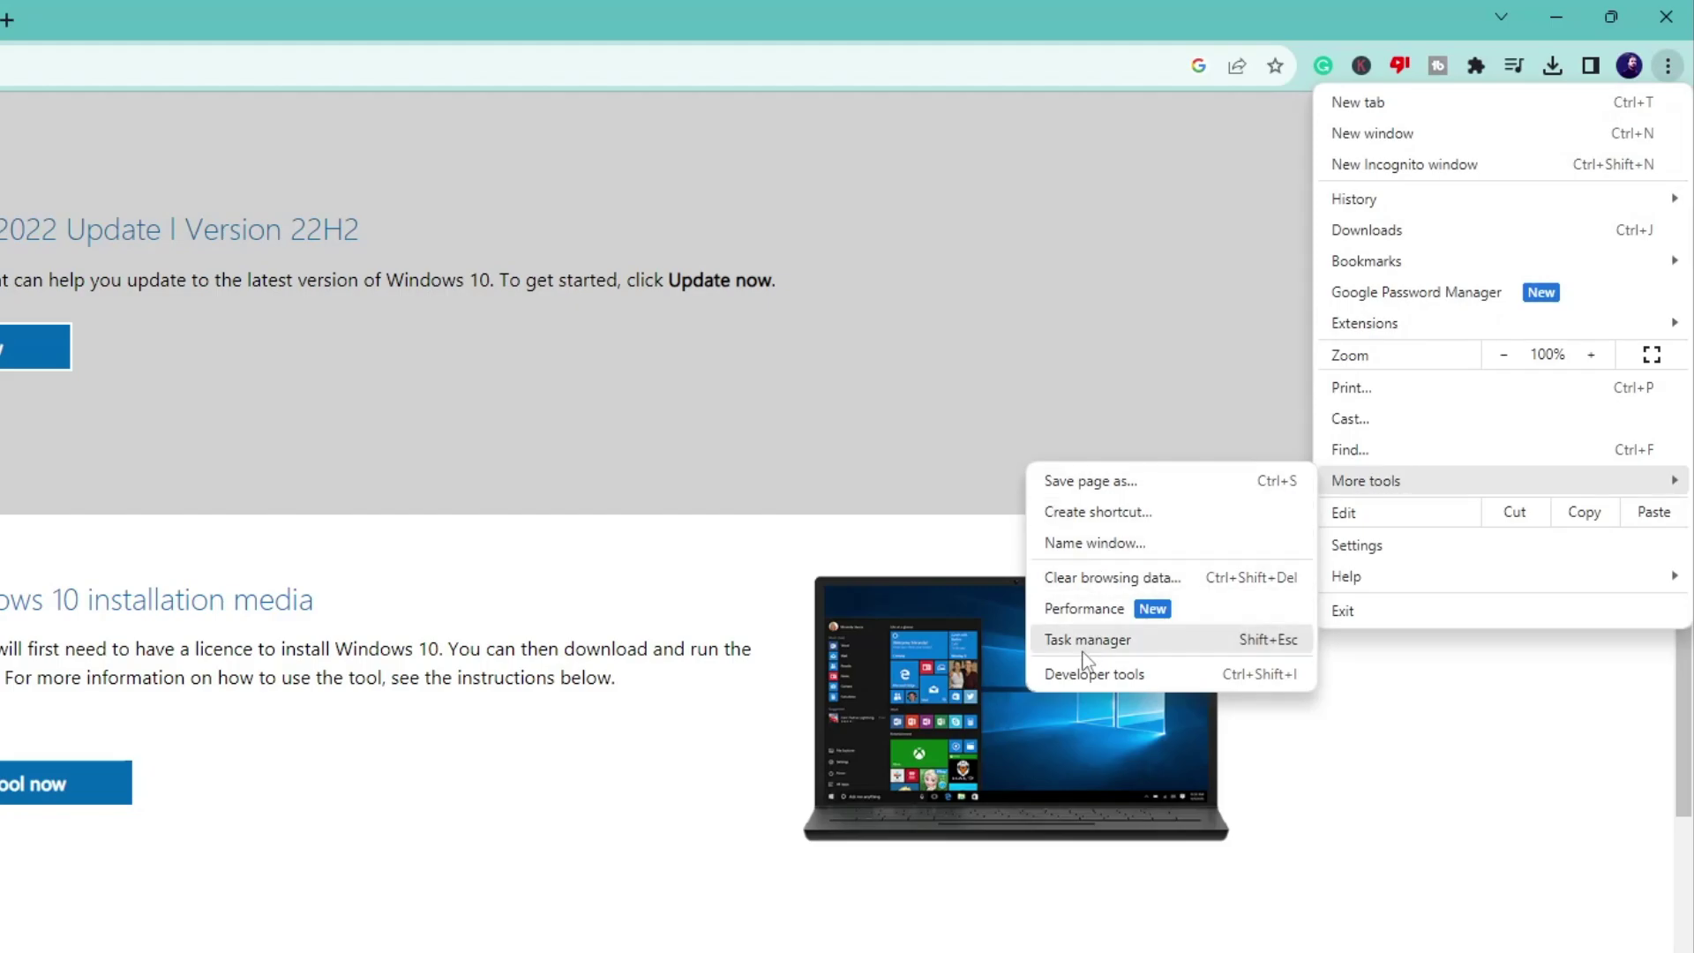
Step: Open DevTools Network conditions and override the user agent with Chrome — Chrome OS
left_click(1108, 678)
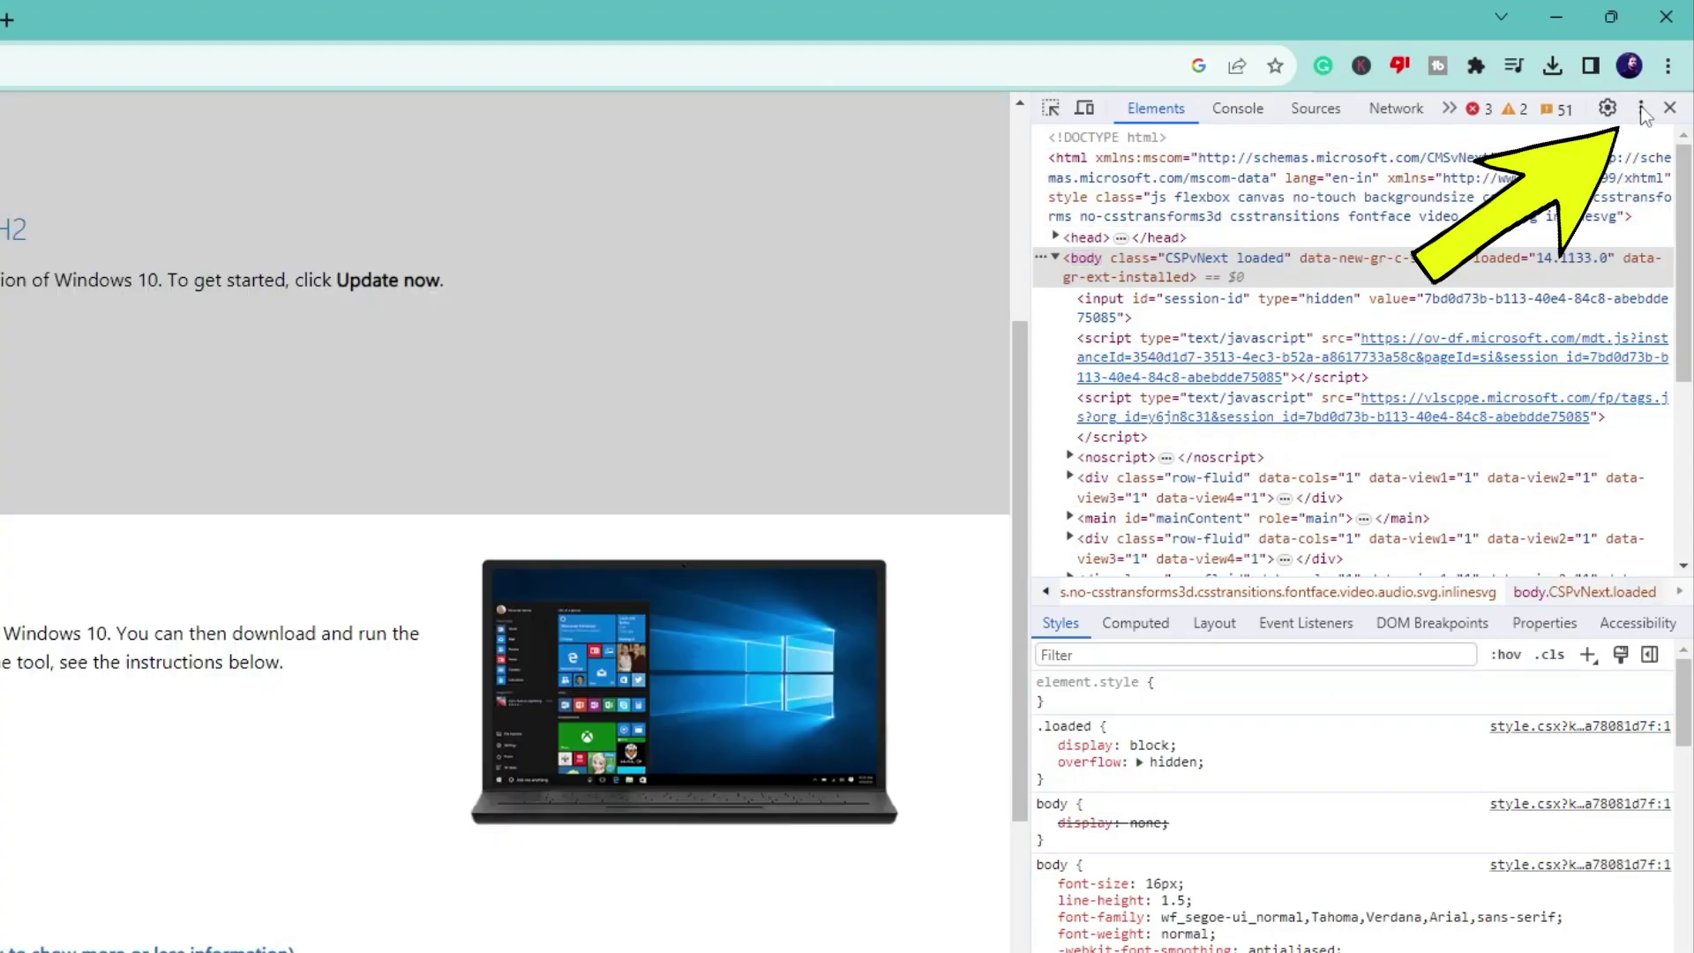
left_click(1642, 110)
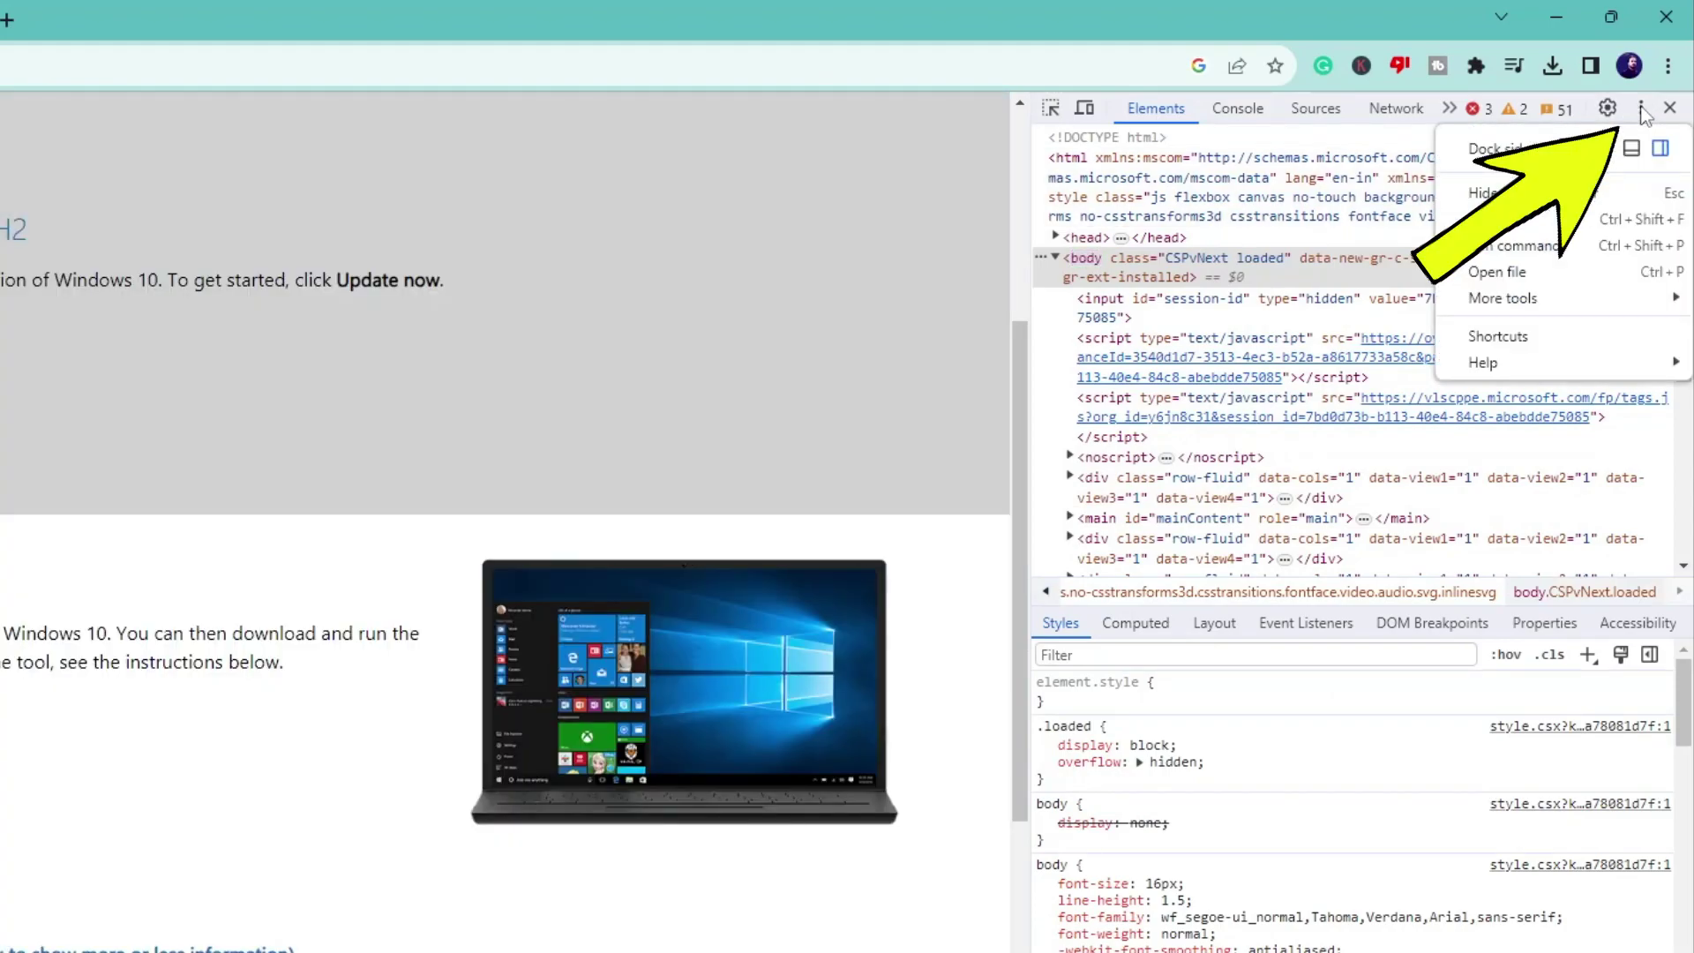
mouse_move(1506, 303)
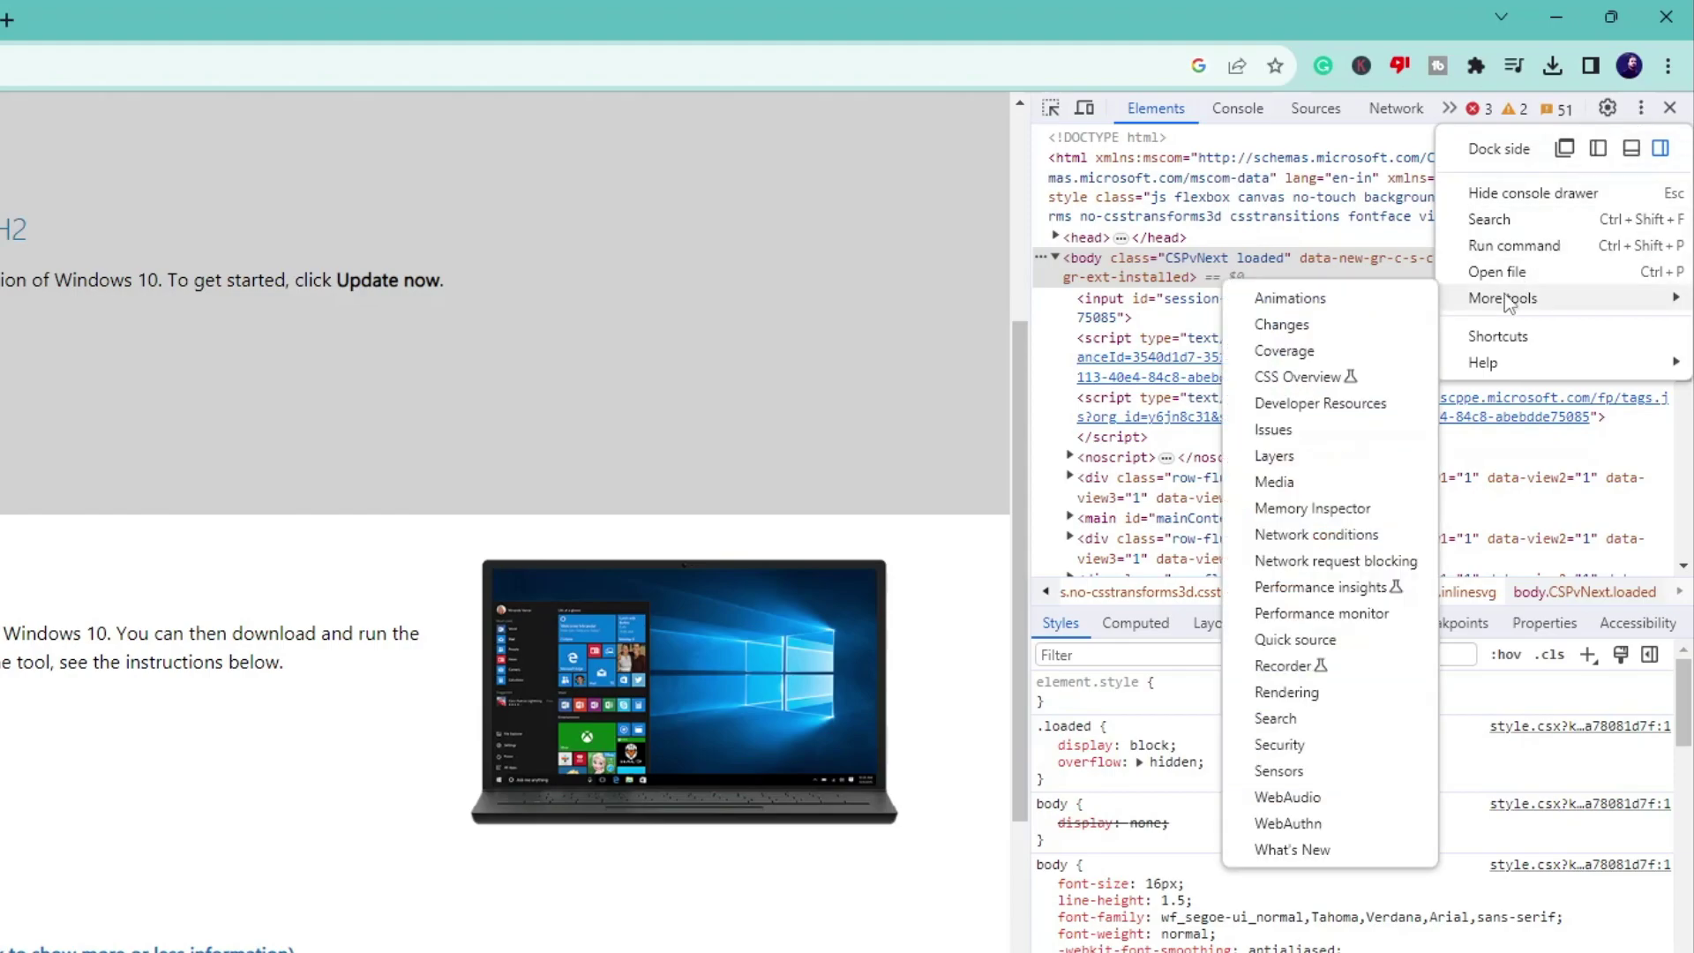
left_click(1291, 538)
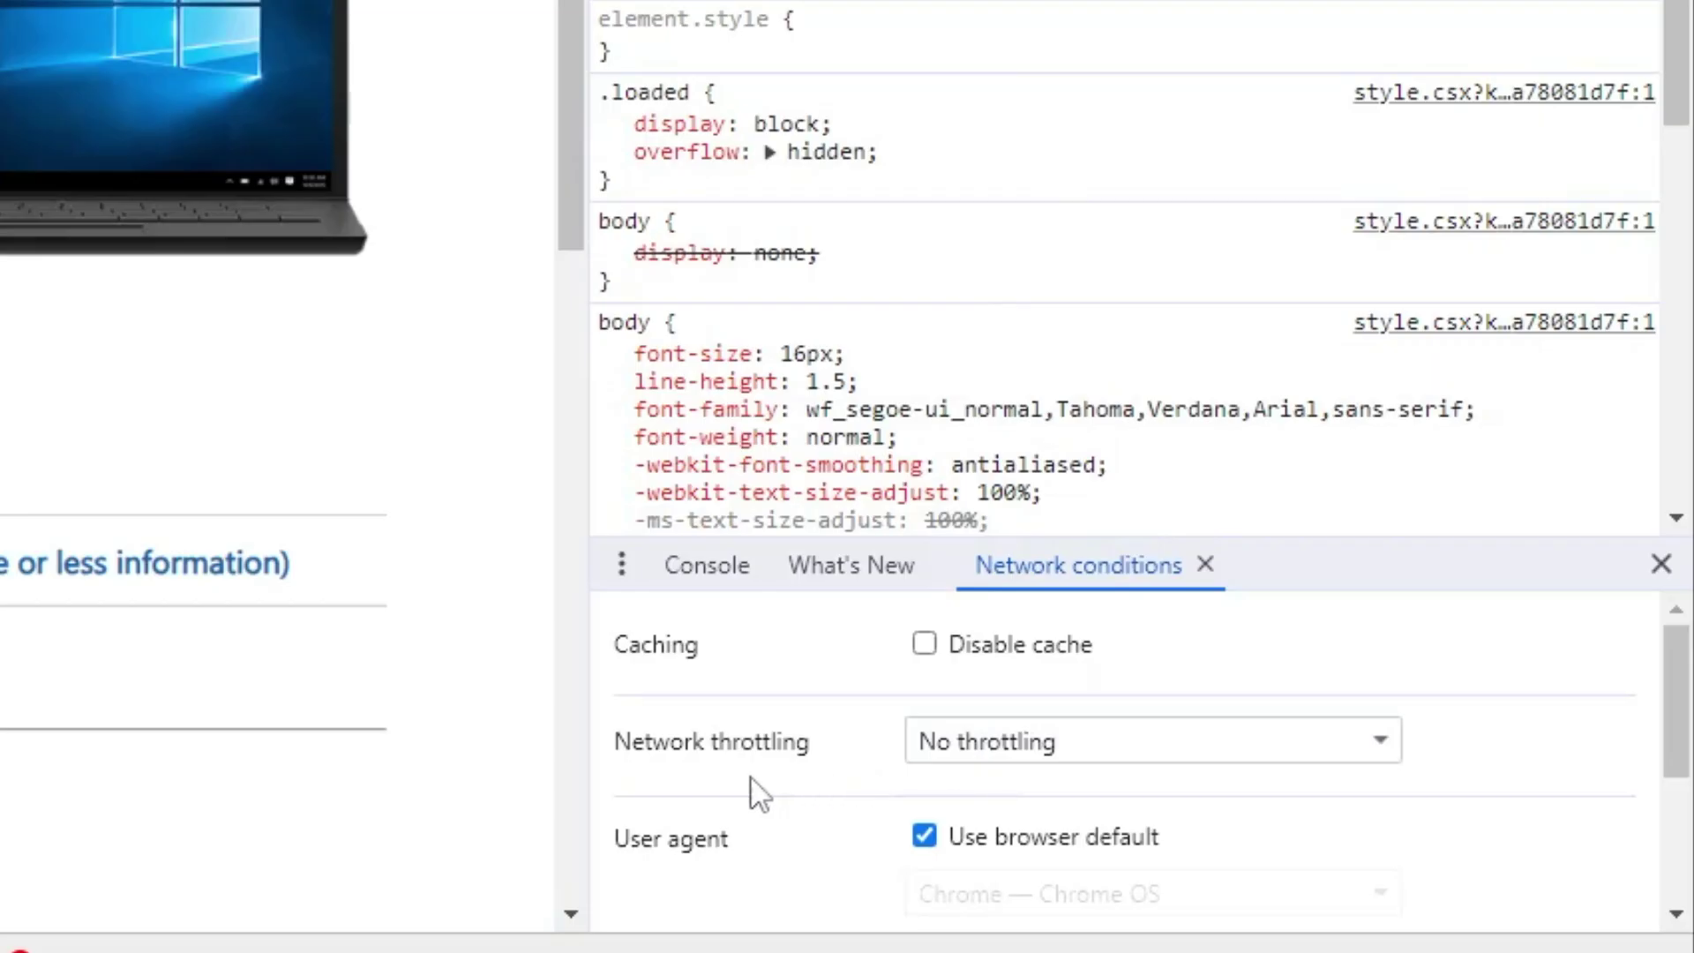
scroll(1141, 948, "down", 2)
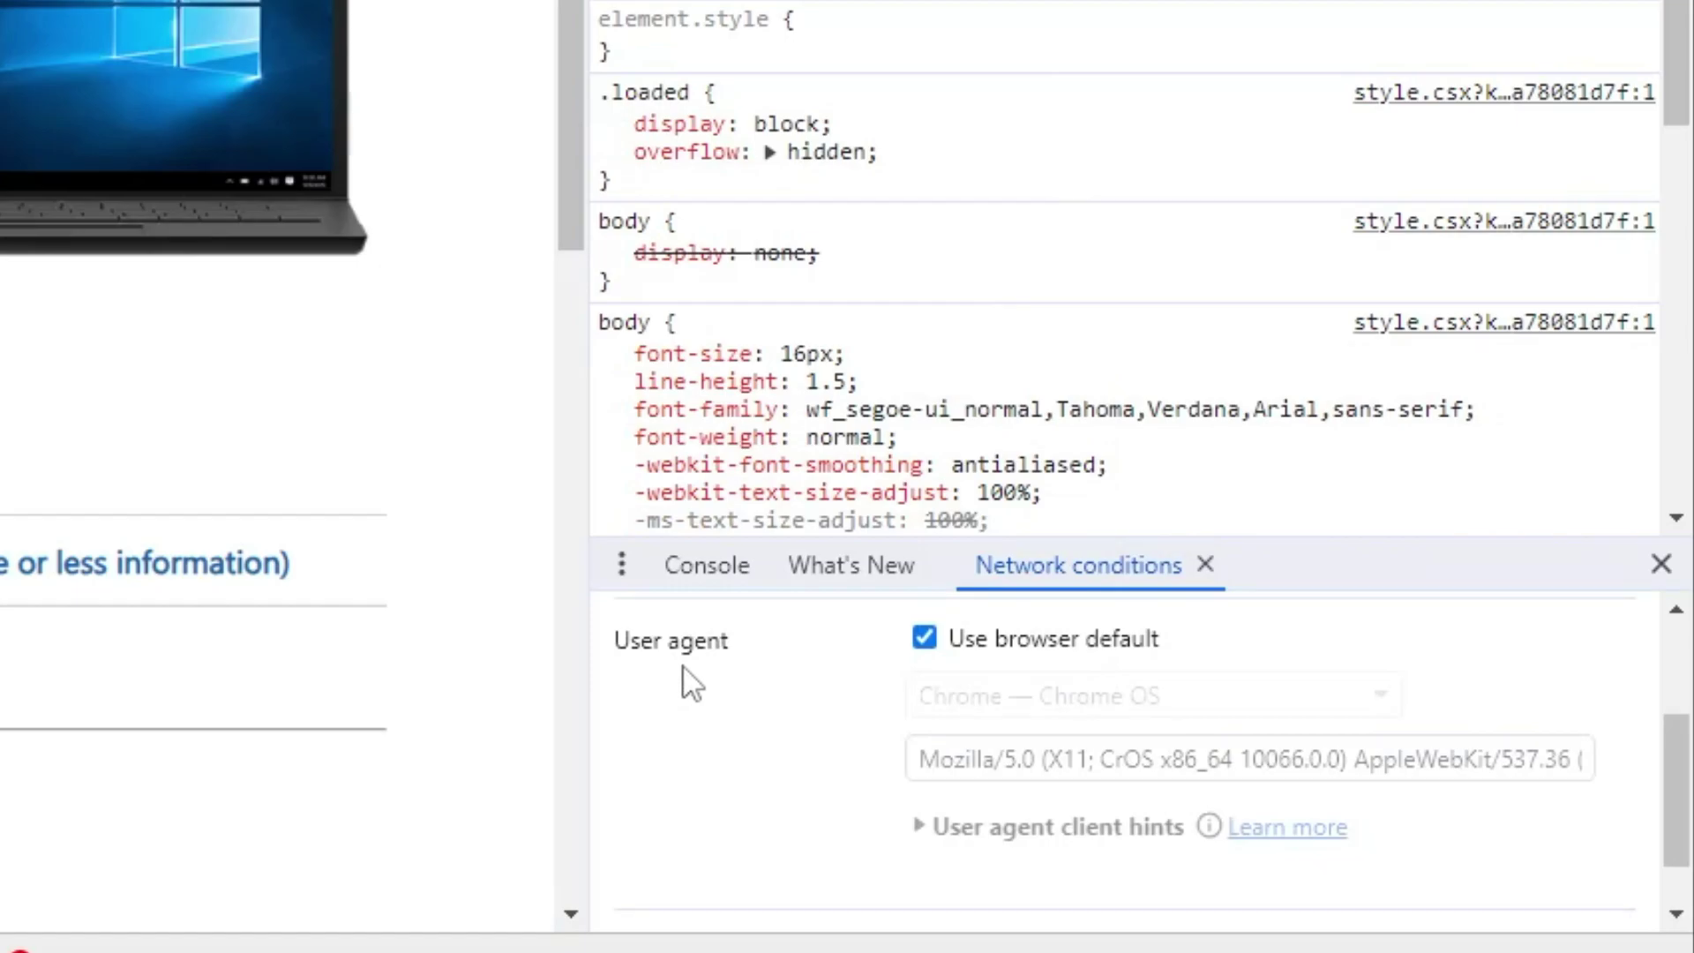
left_click(926, 639)
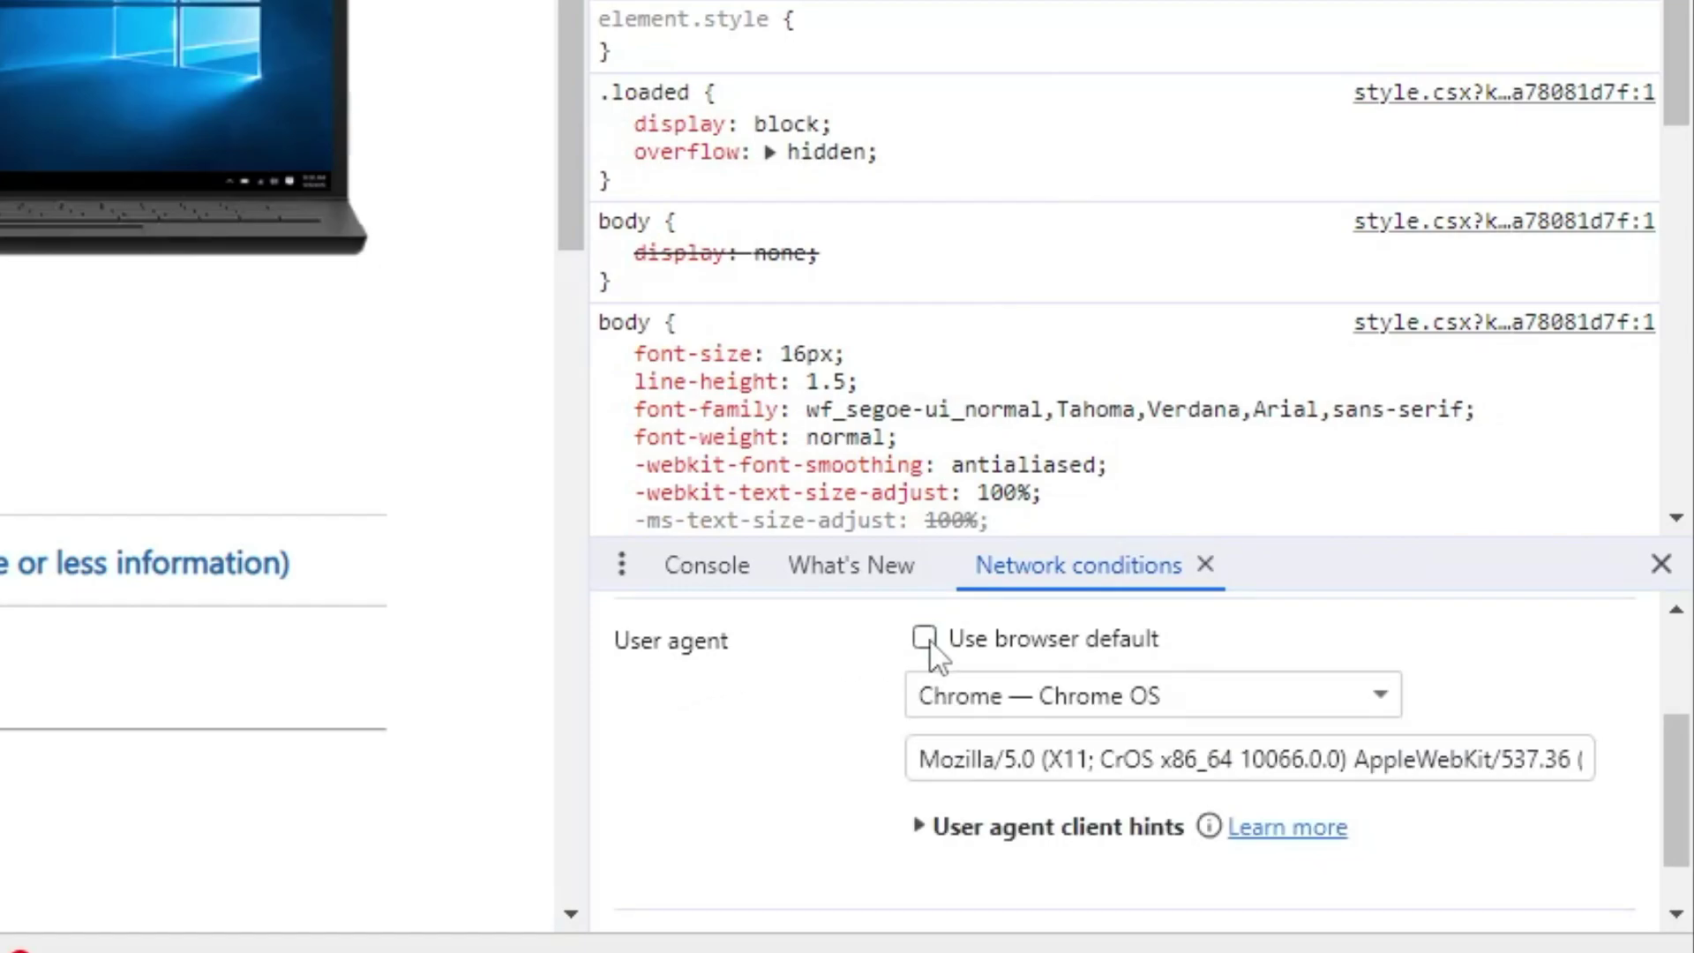
left_click(1166, 695)
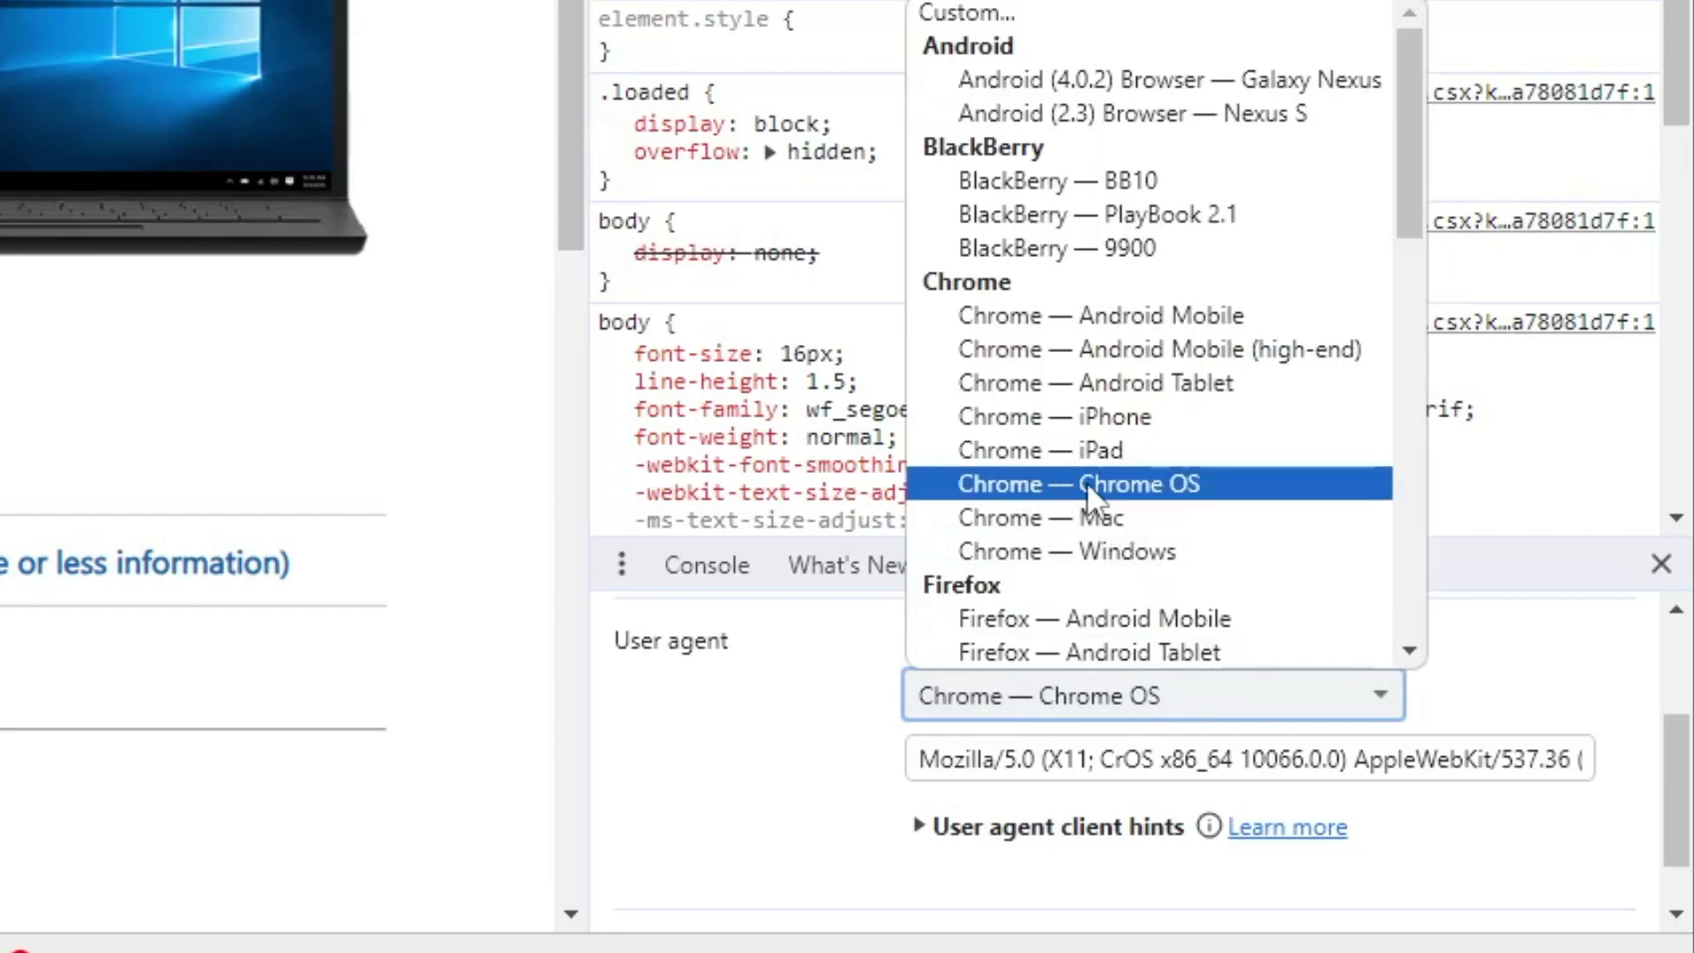
left_click(1151, 490)
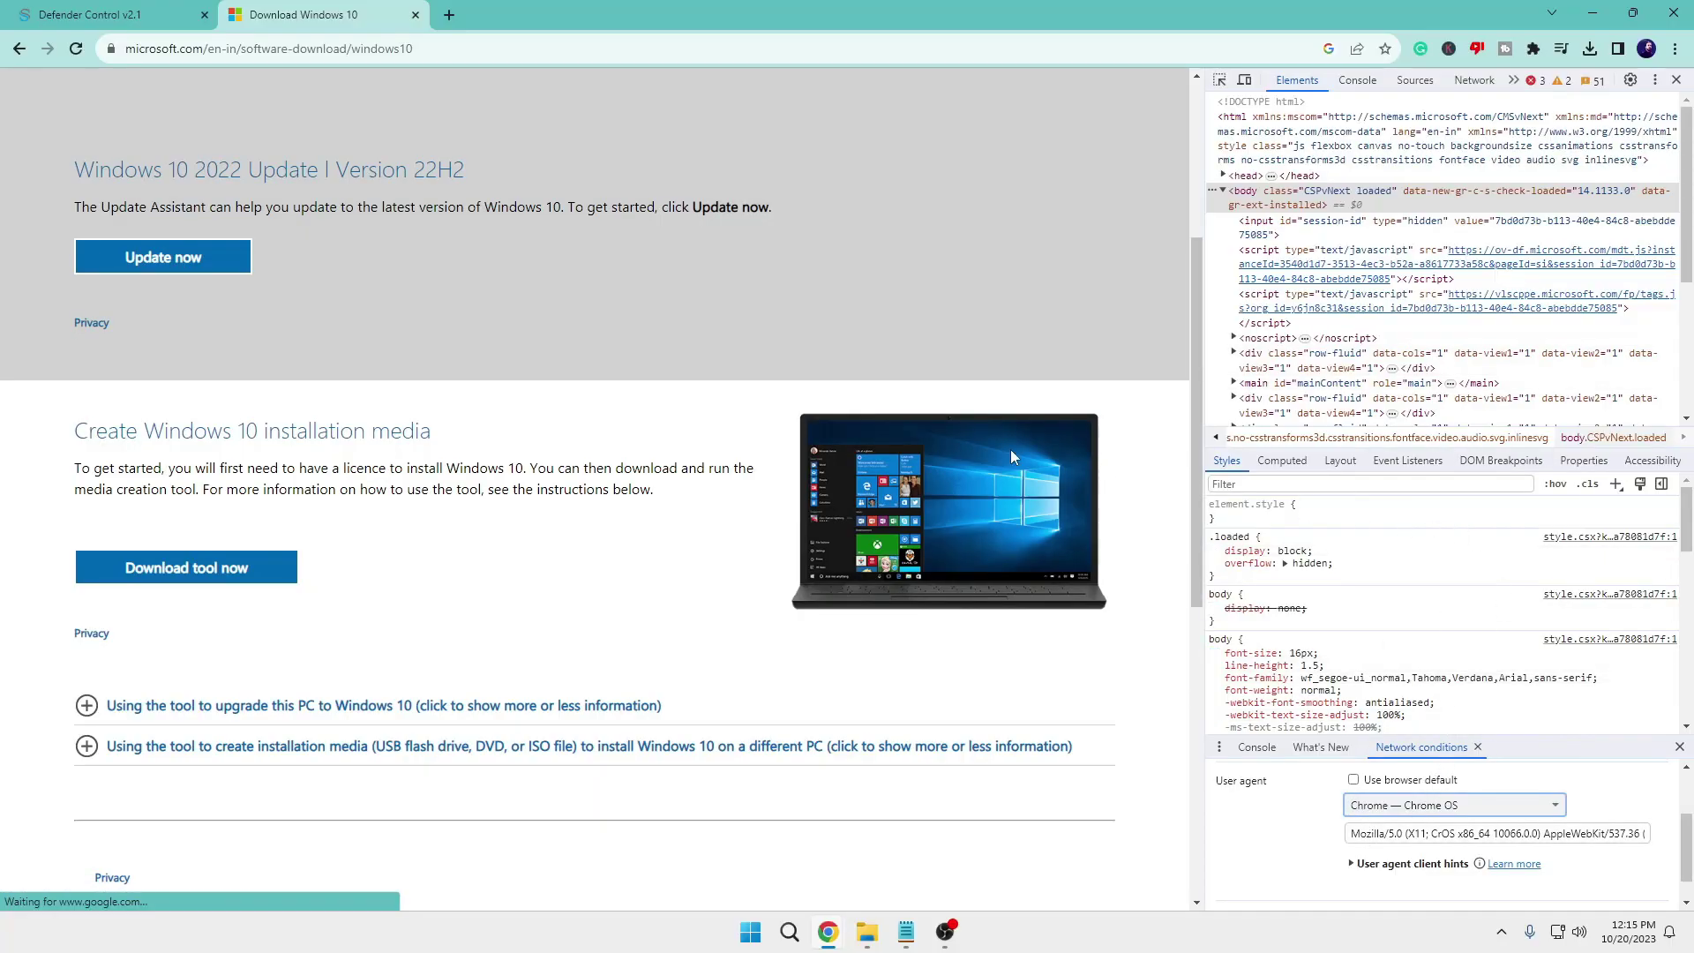
Step: Reload the page and confirm the Windows 10 (multi-edition ISO) edition
left_click(77, 48)
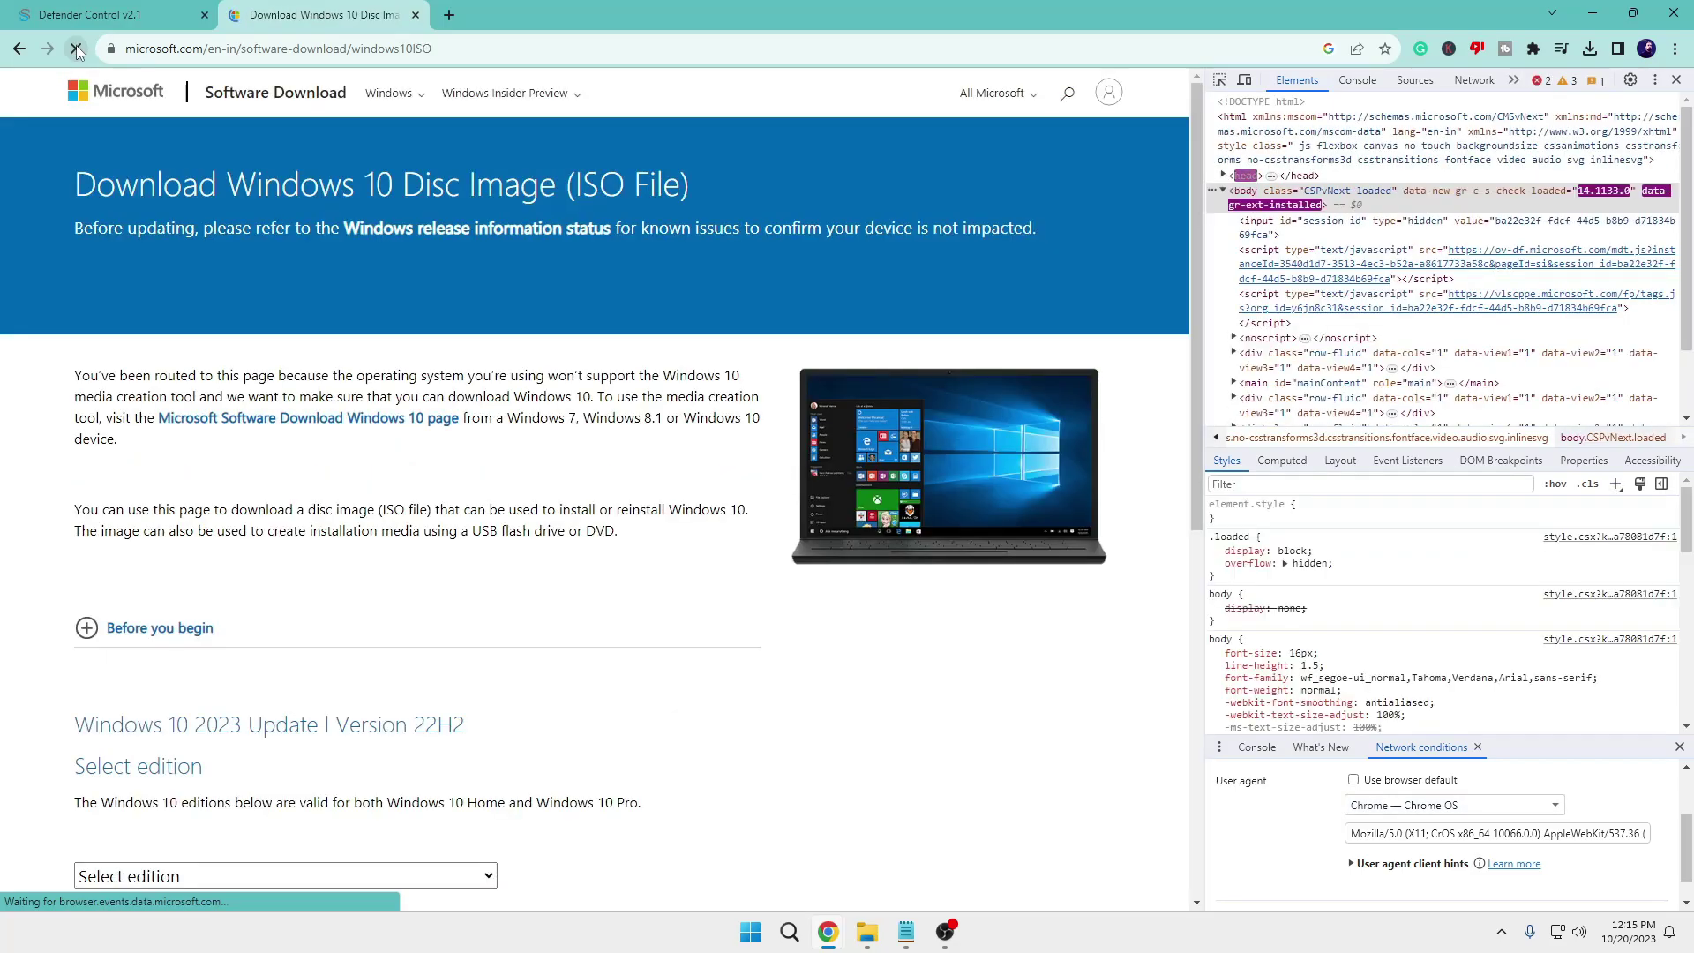
scroll(257, 327, "down", 3)
scroll(256, 327, "down", 1)
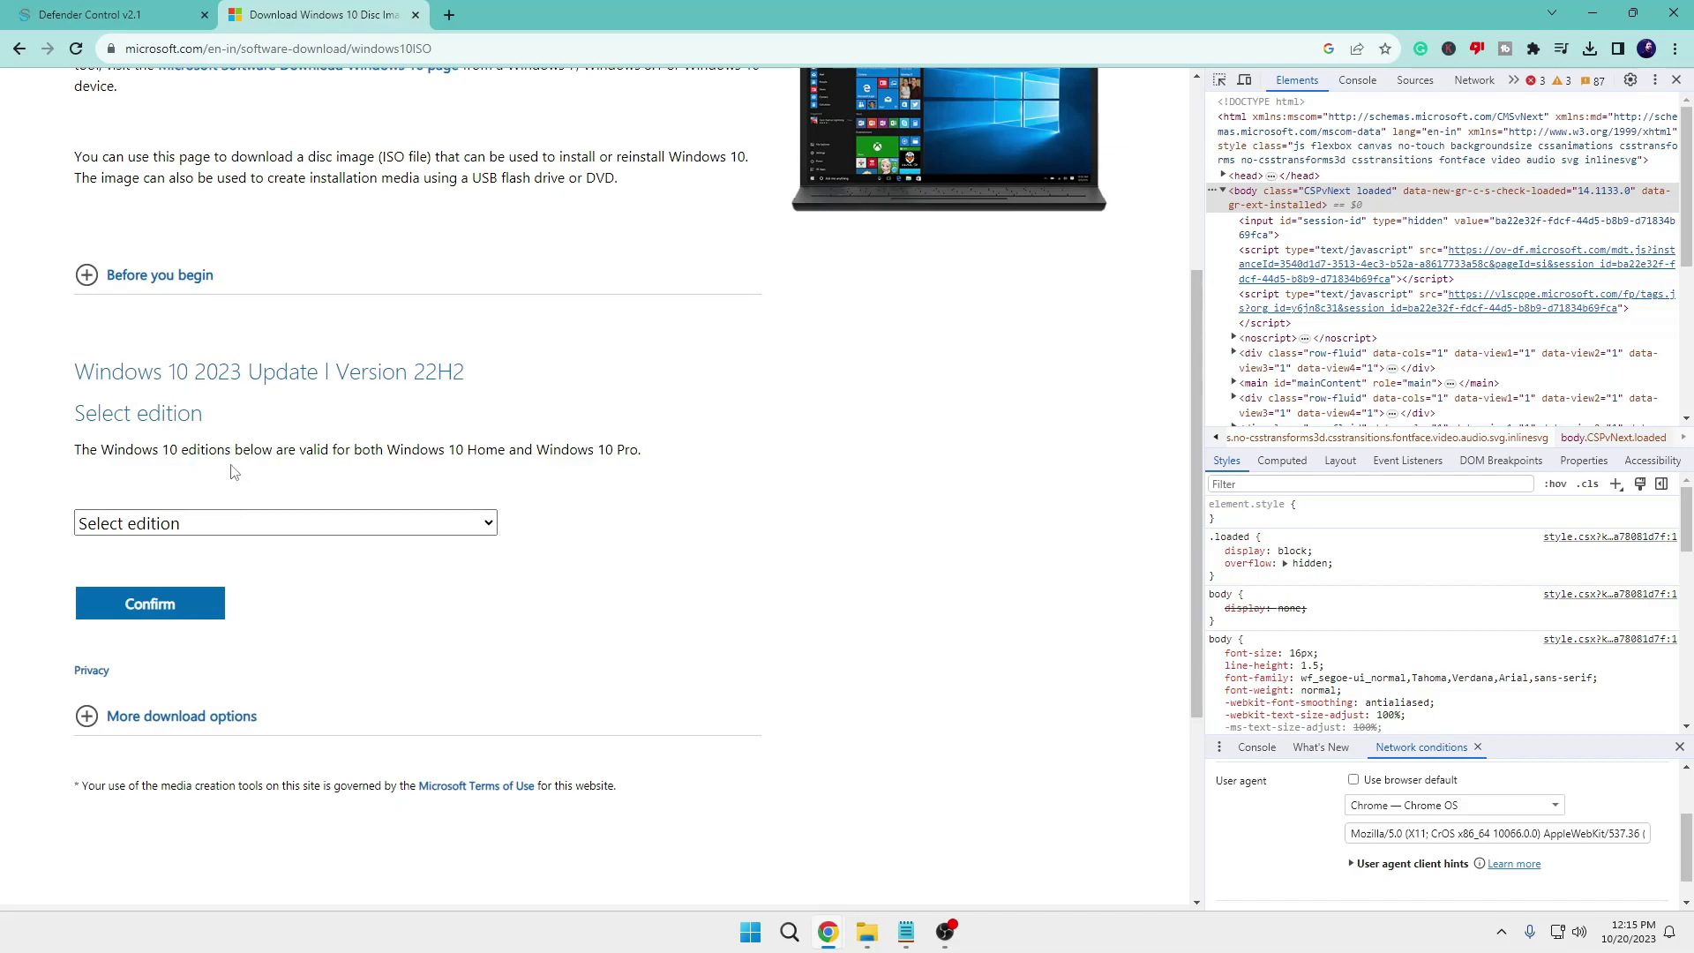
left_click(198, 531)
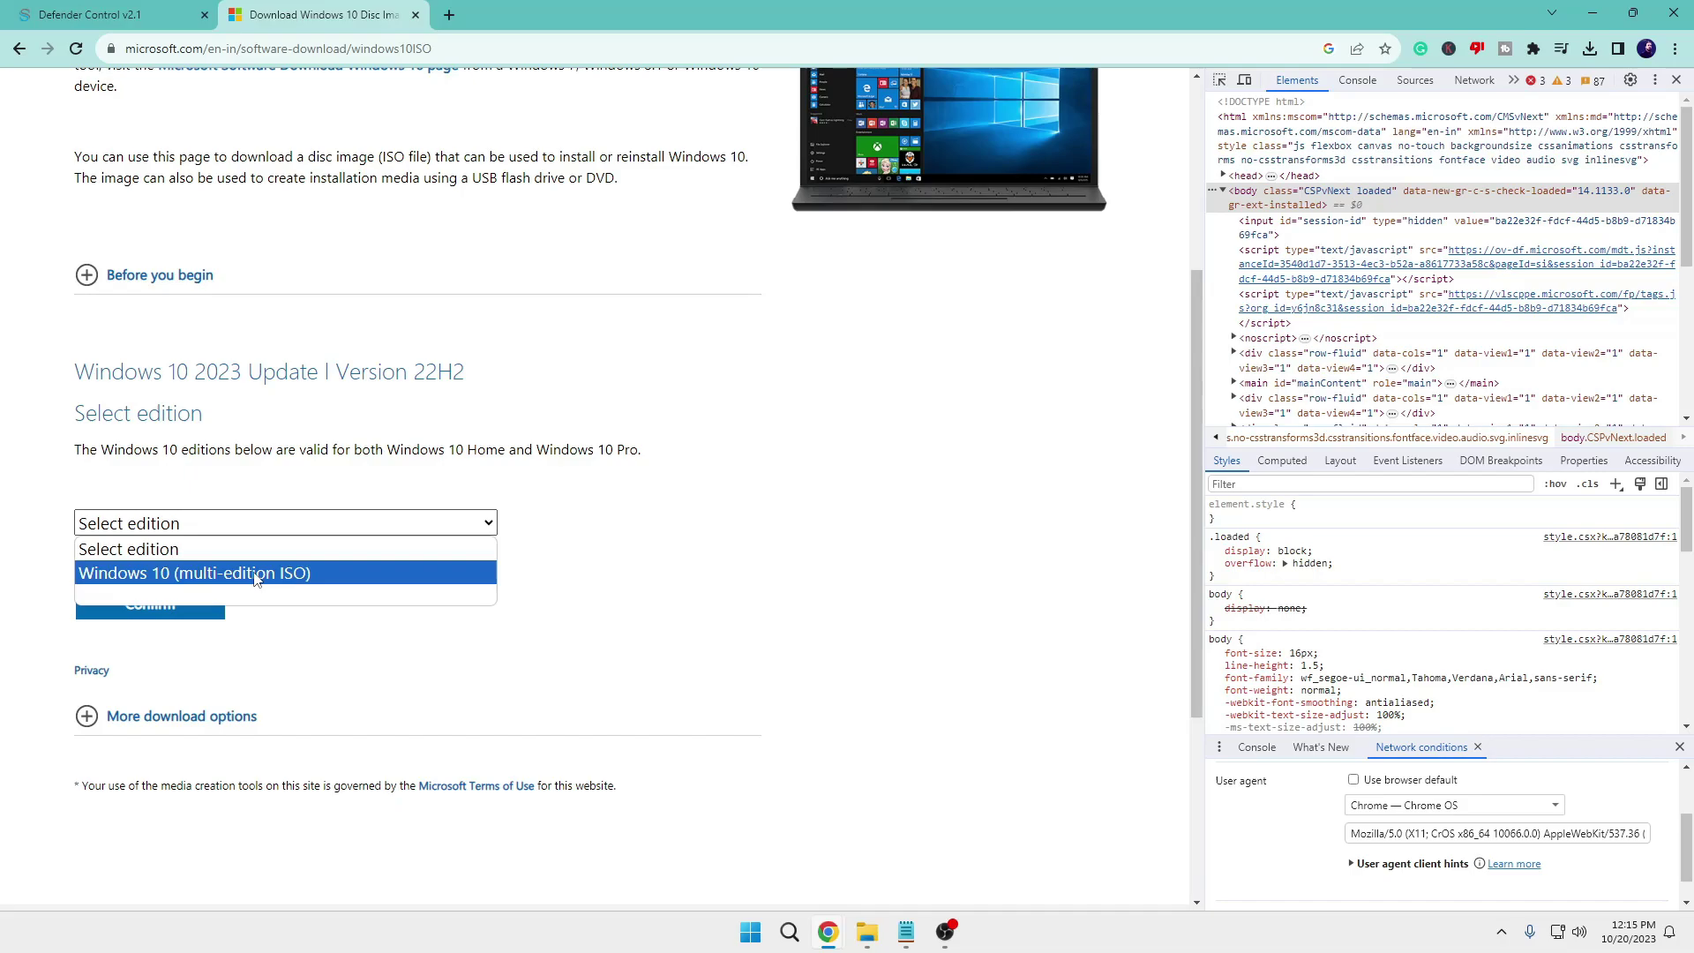
left_click(285, 574)
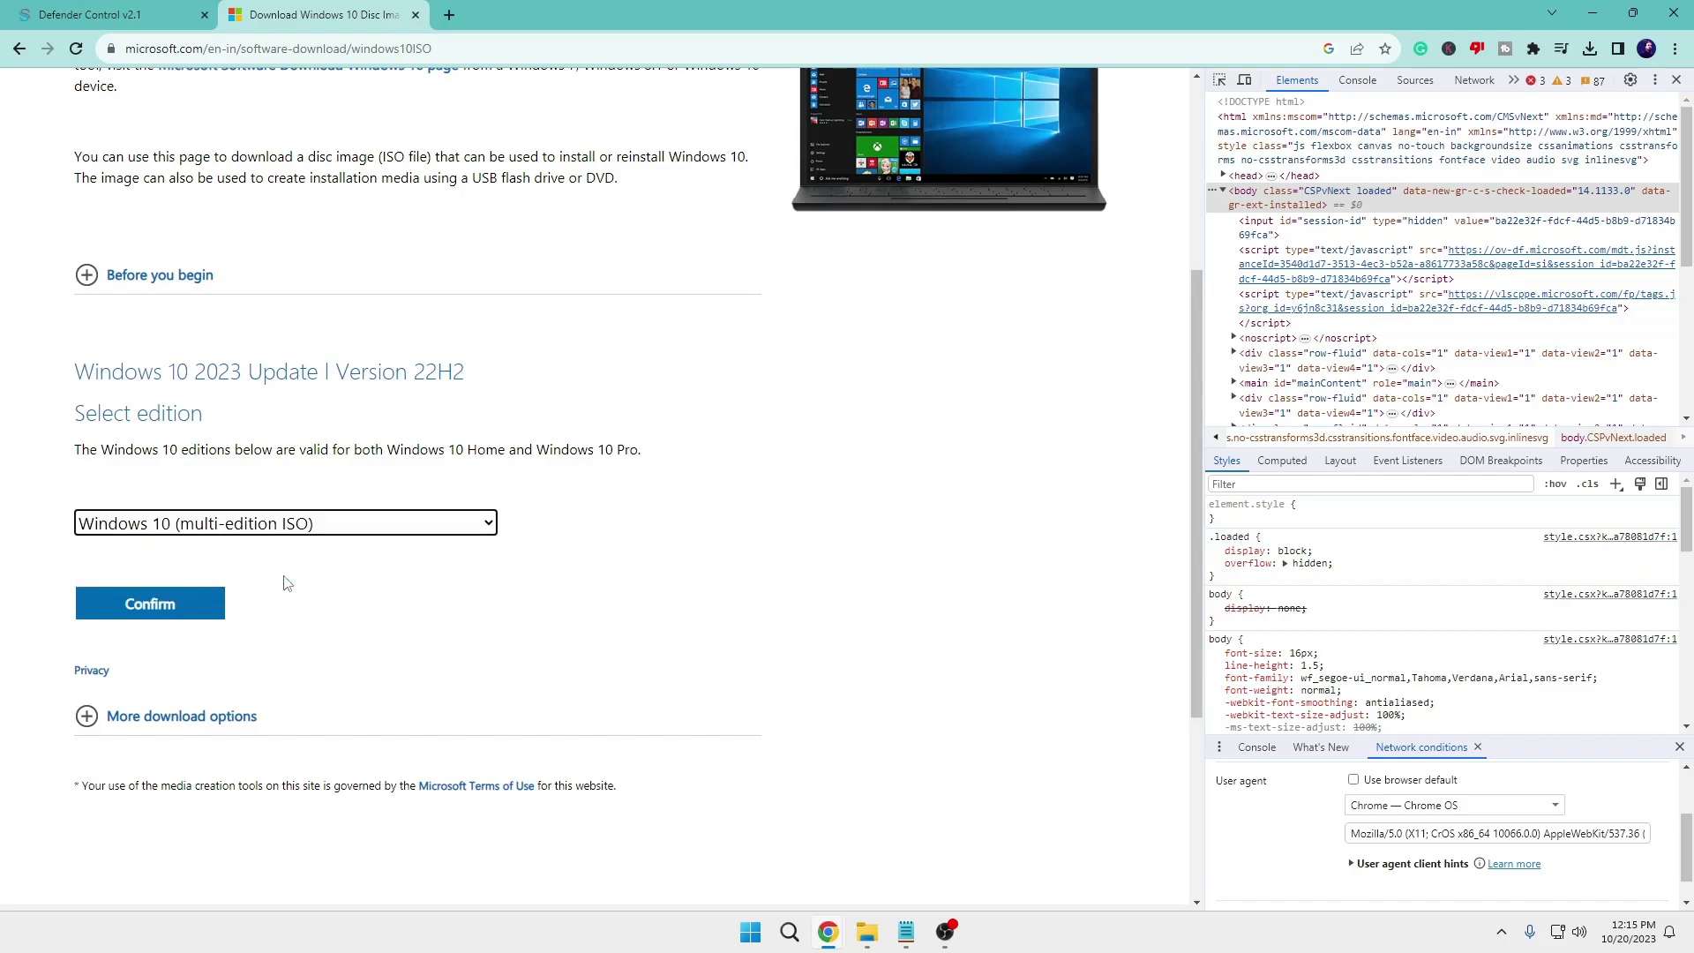
left_click(205, 607)
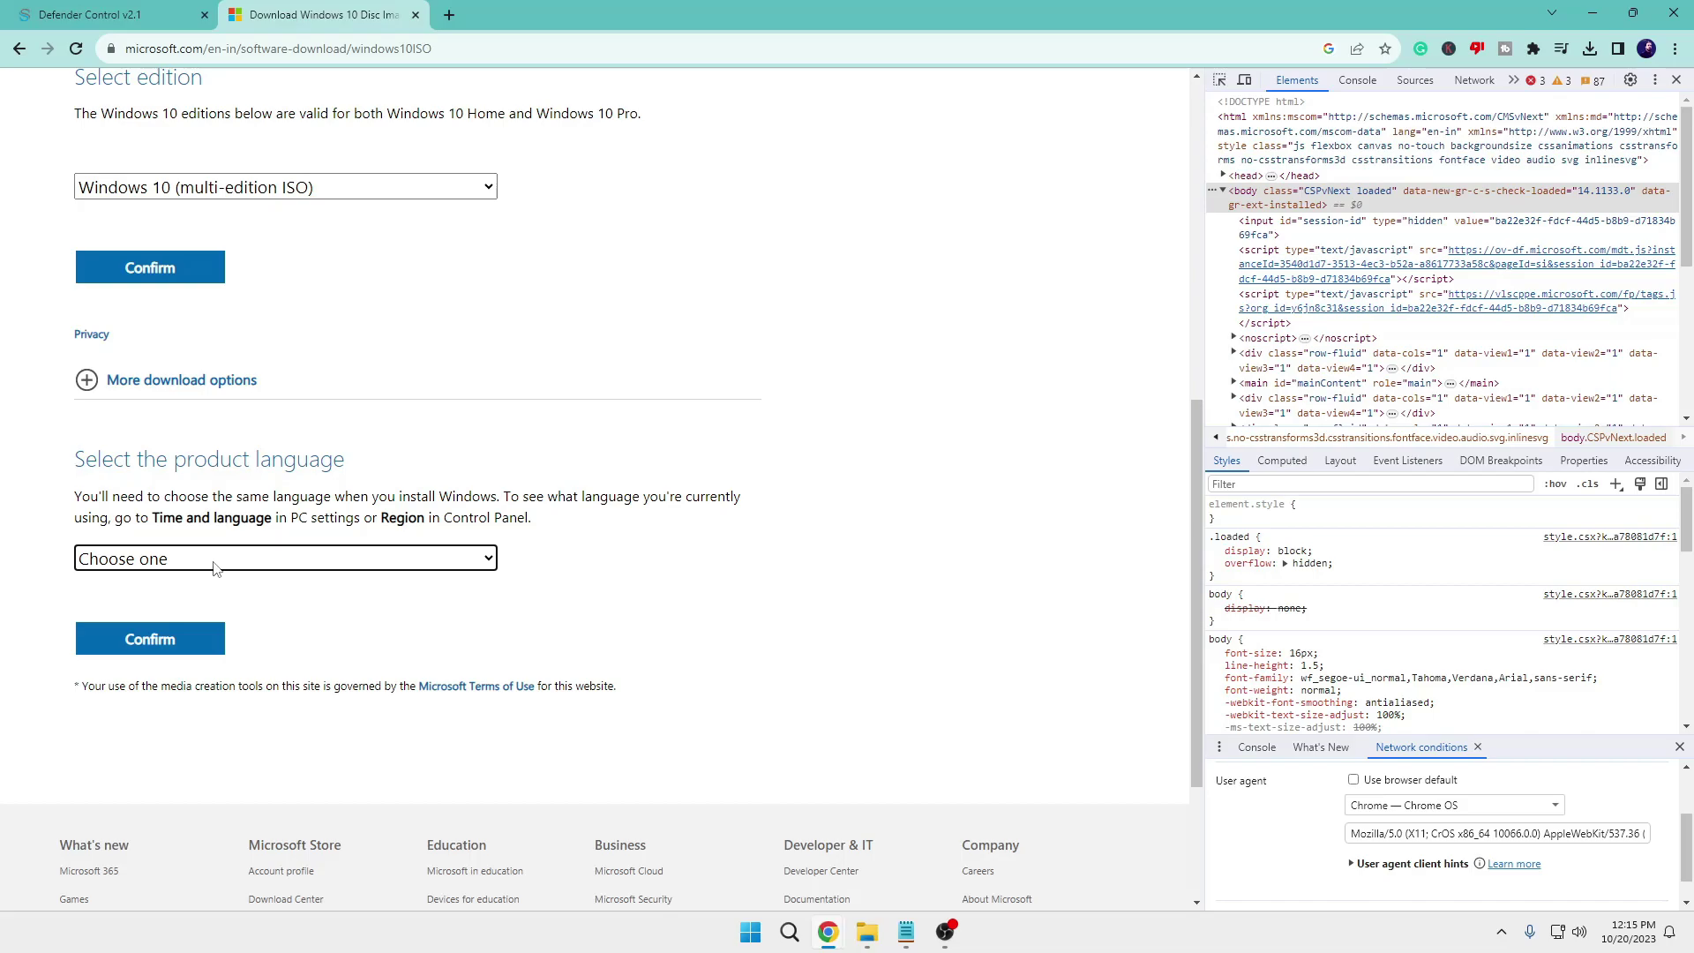
Step: Choose and confirm English (United States) as the product language
left_click(214, 568)
left_click(202, 327)
left_click(212, 634)
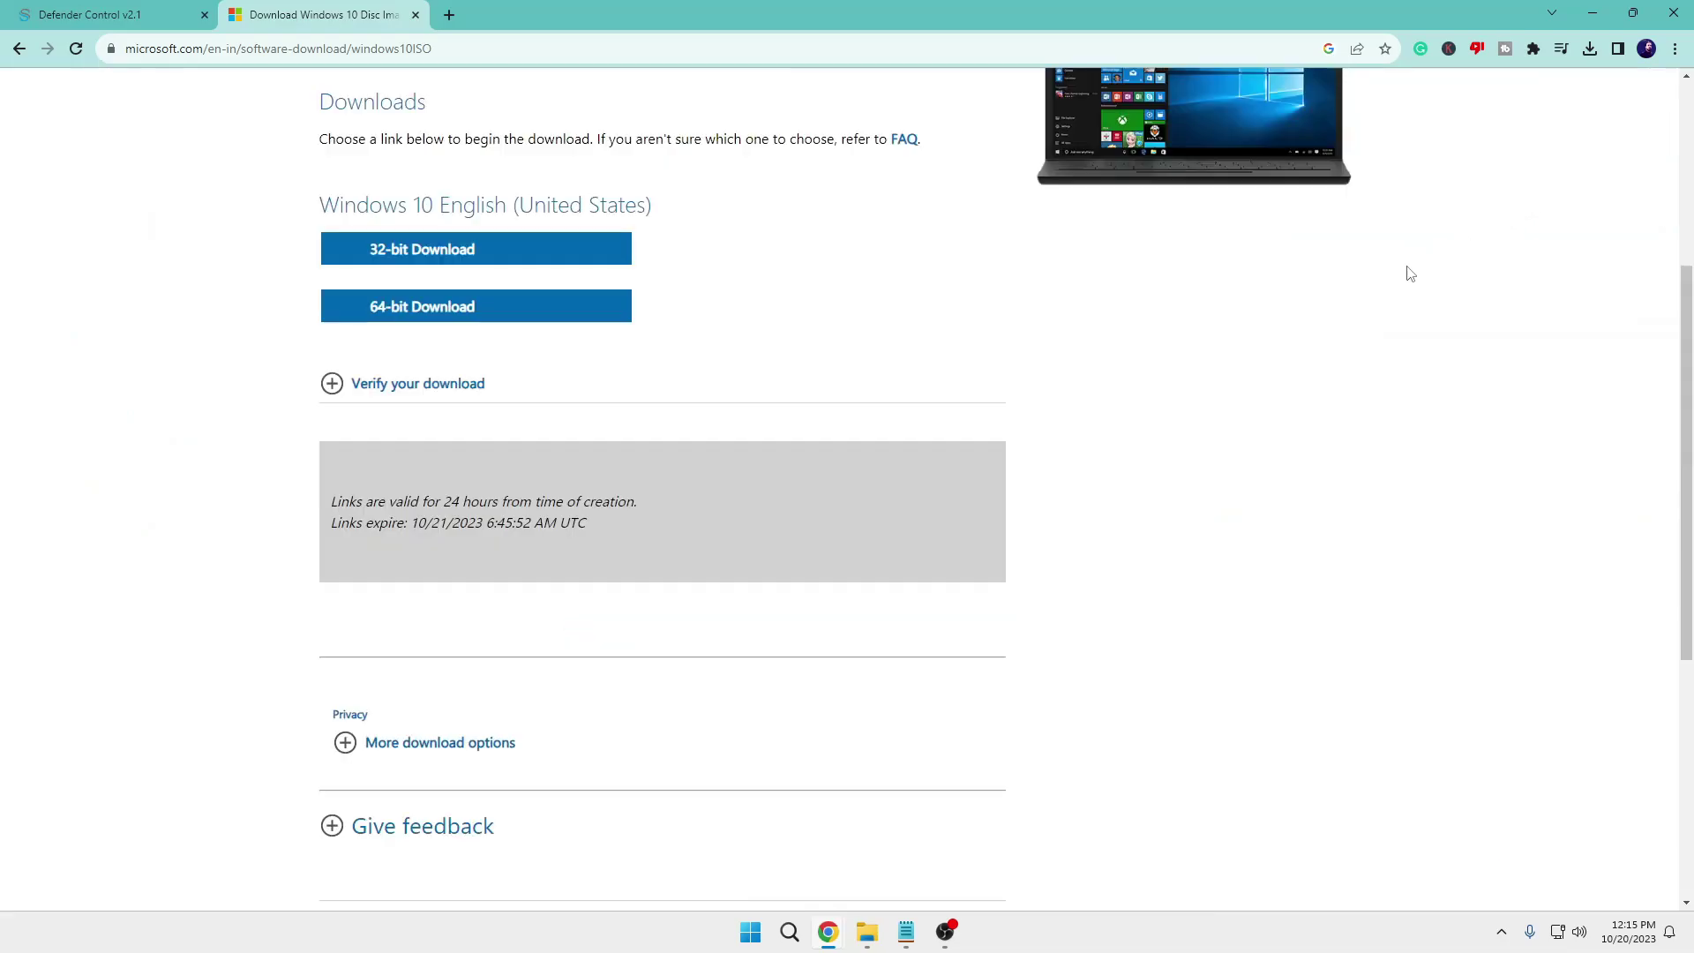
Step: Download the 64-bit Windows 10 English (United States) ISO
scroll(820, 335, "up", 1)
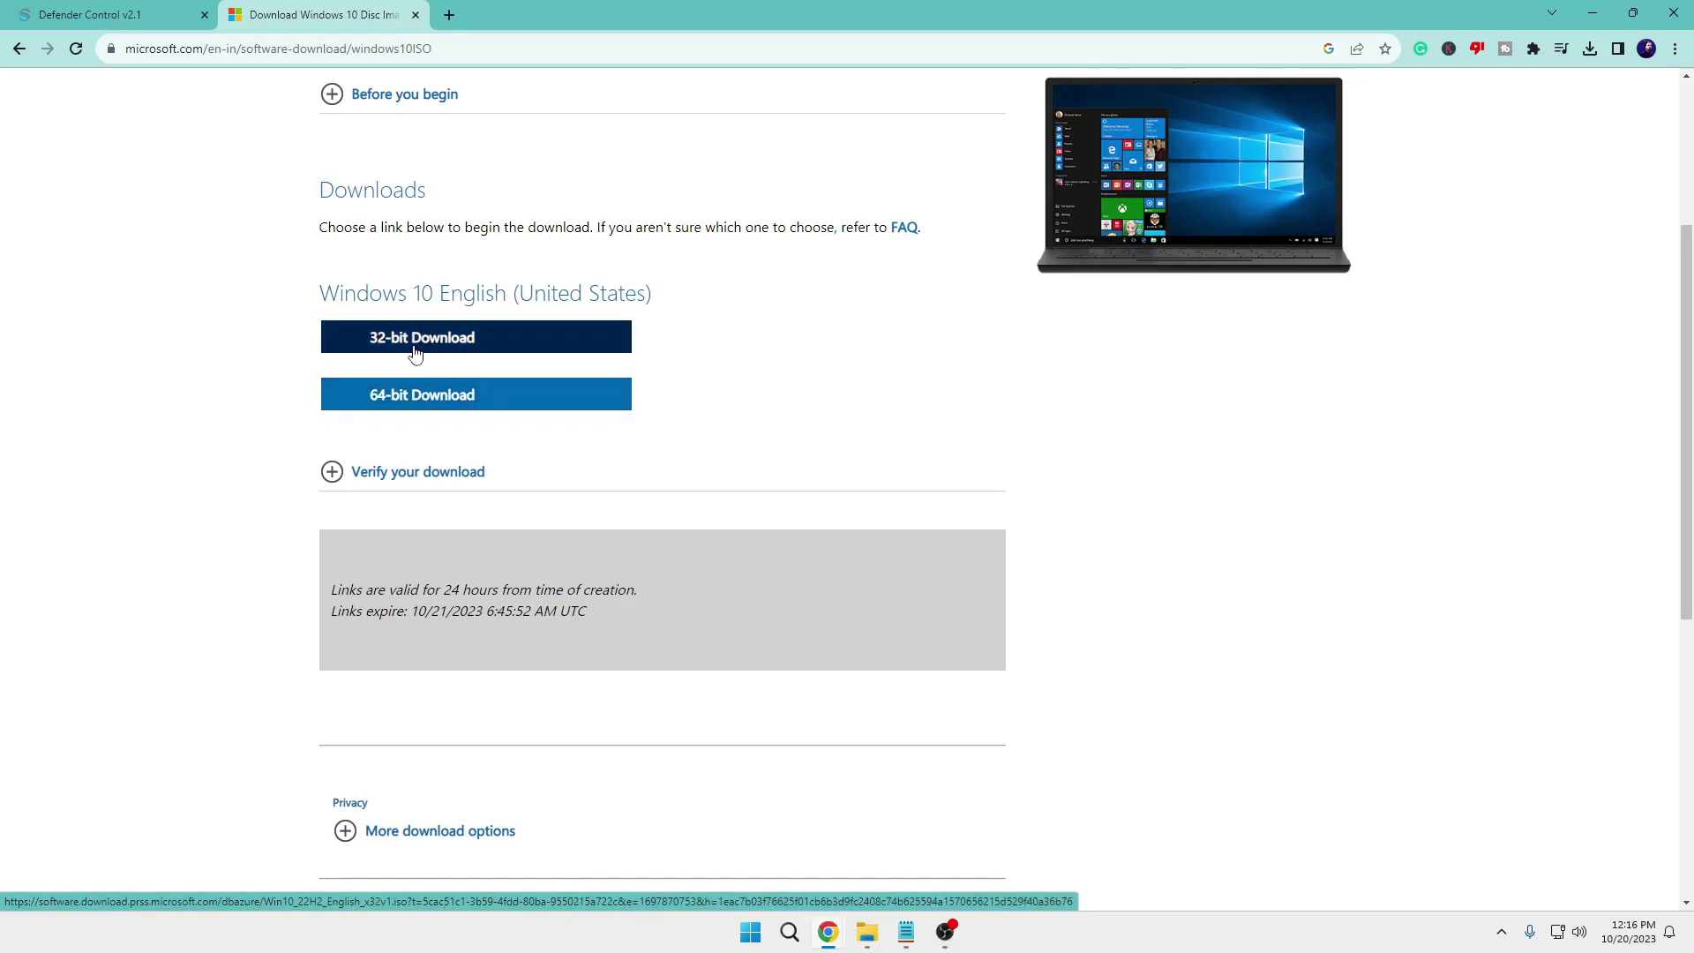
left_click(409, 409)
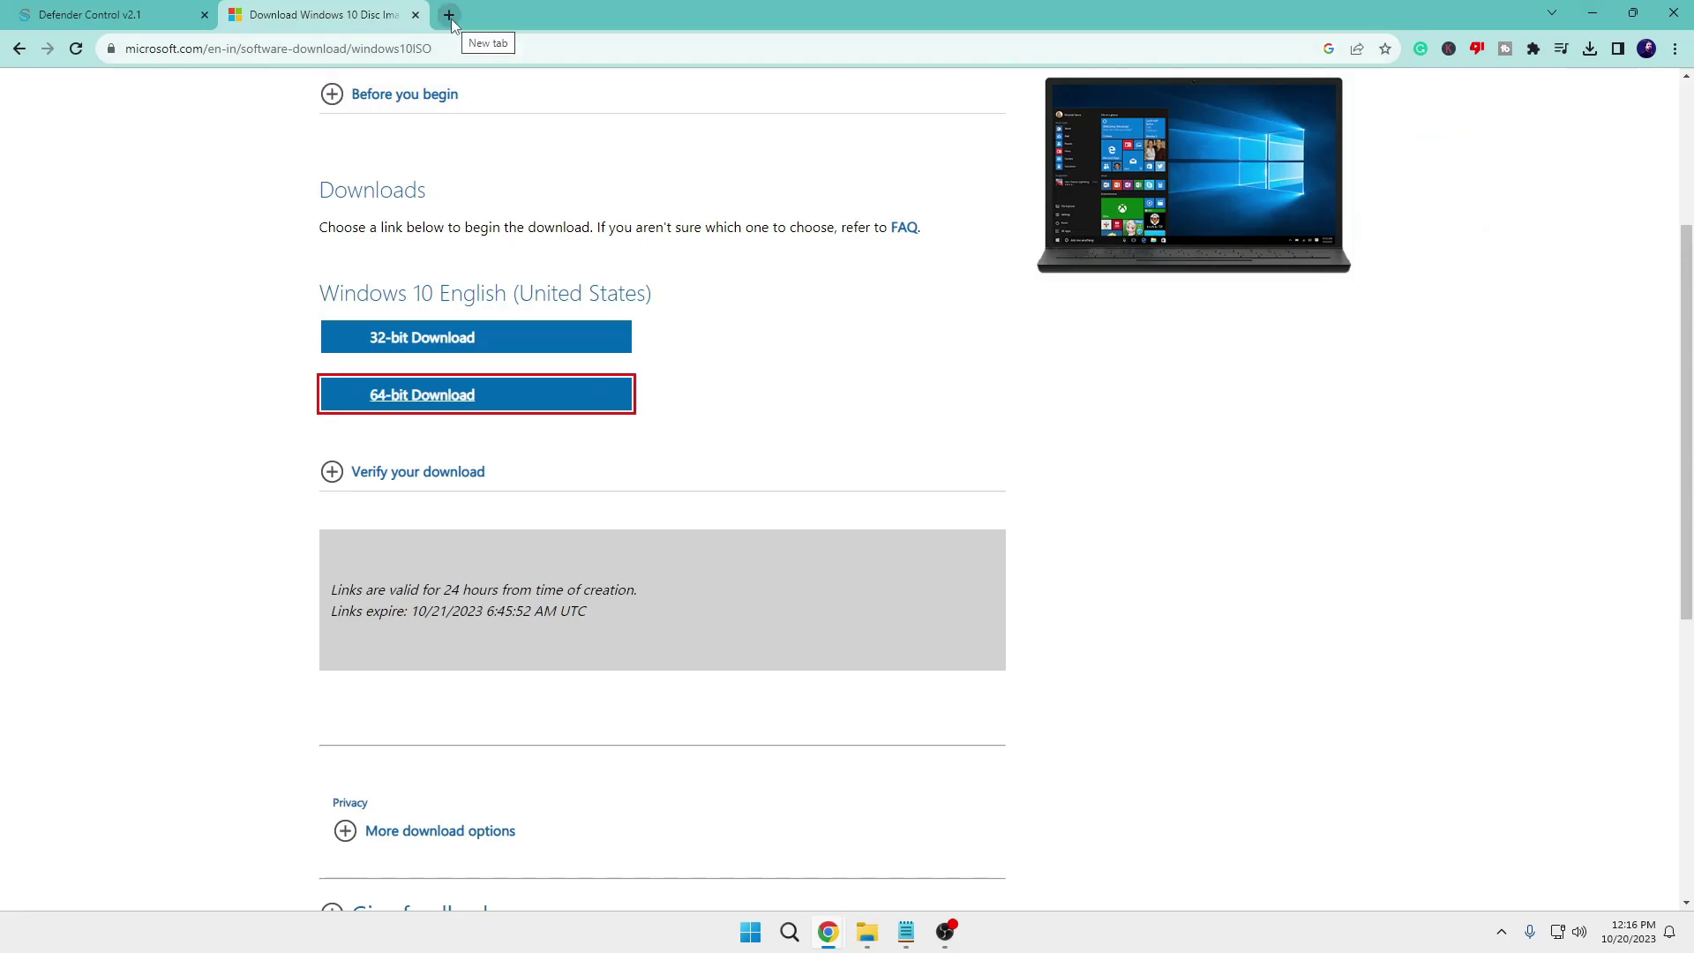
Step: Go to google.com and search for rufus
left_click(426, 51)
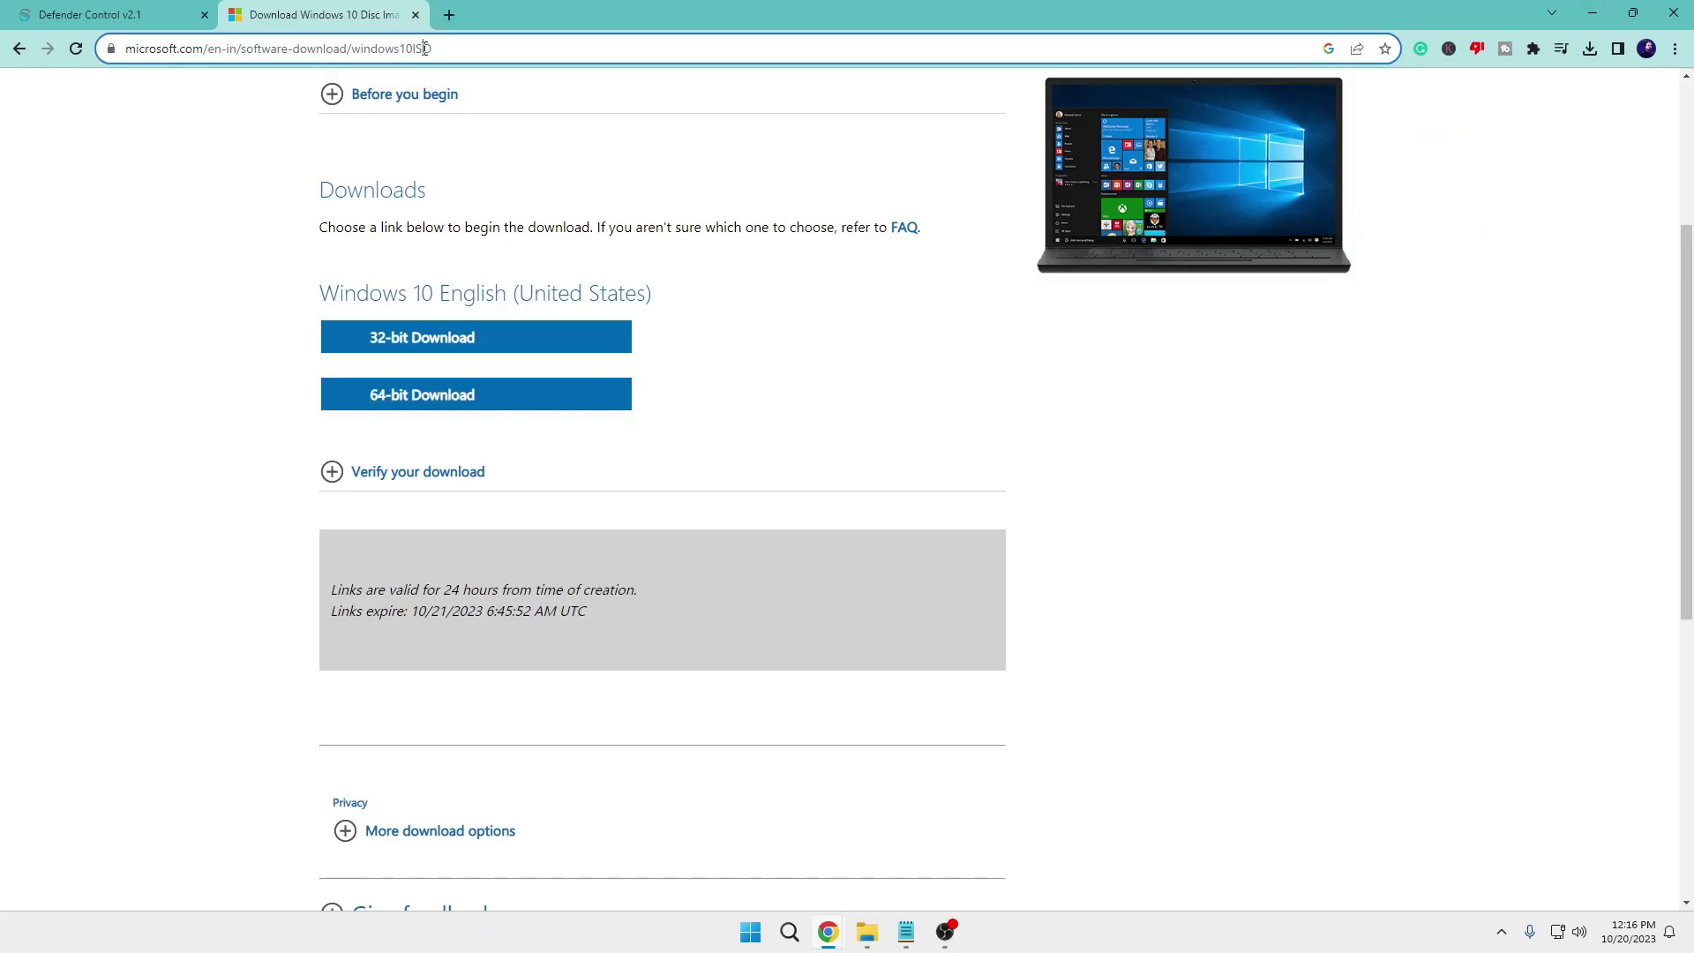
type("google")
key("Return")
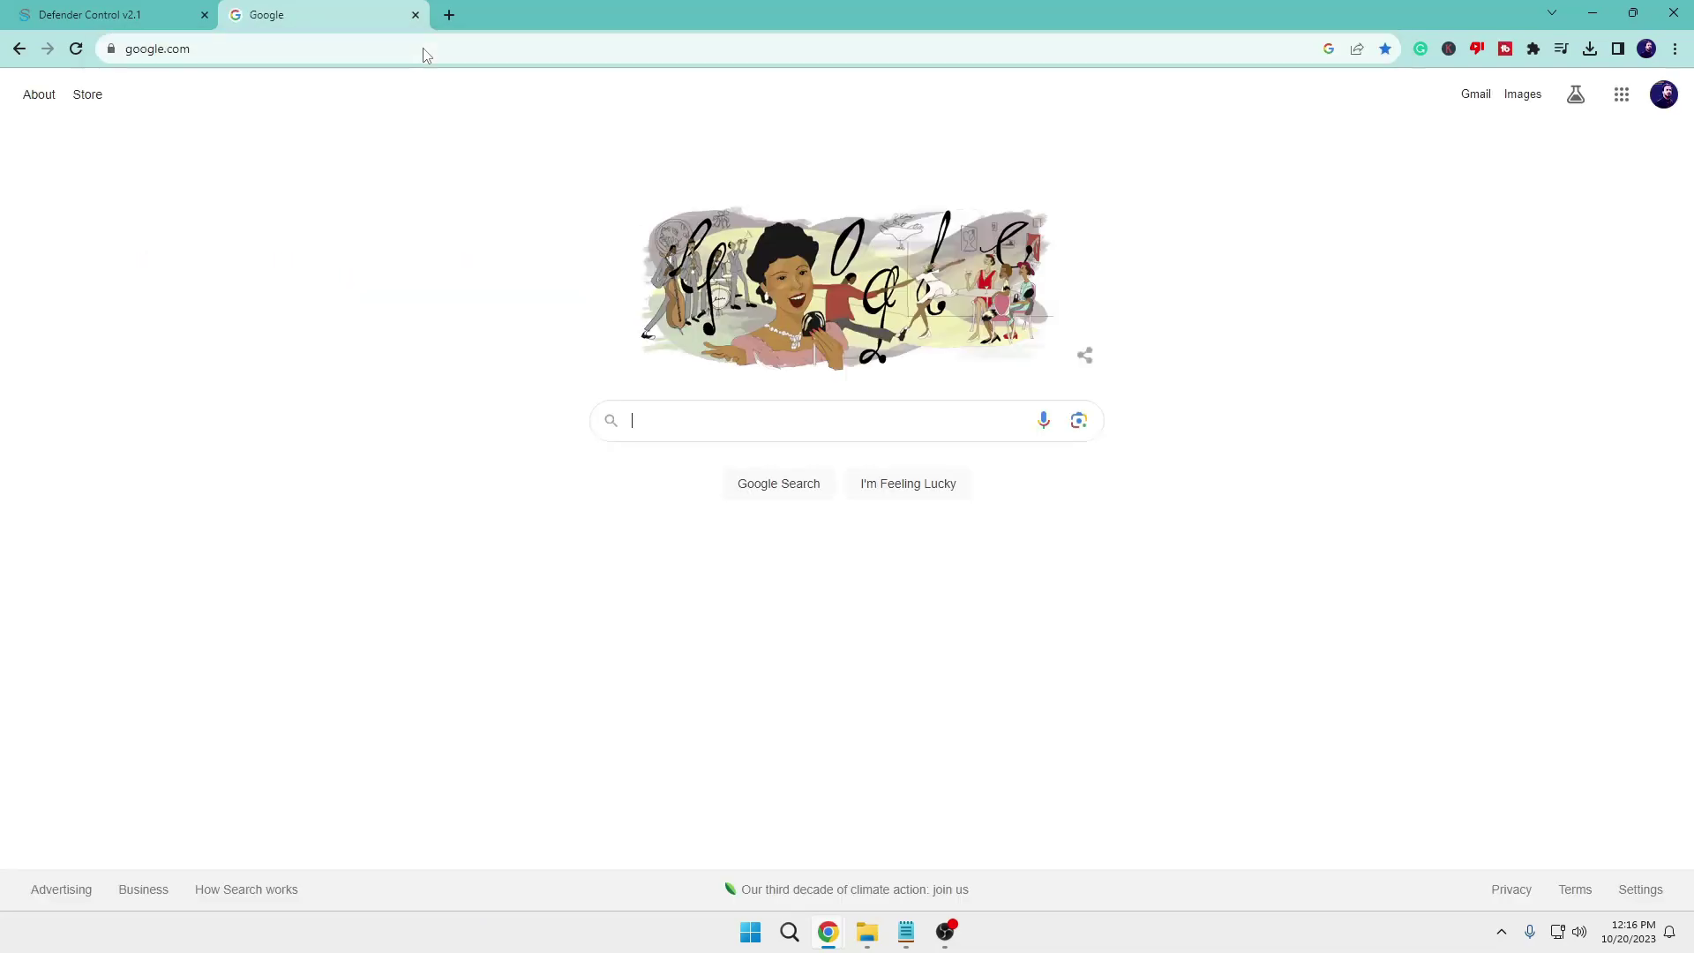
type("rufus")
key("Return")
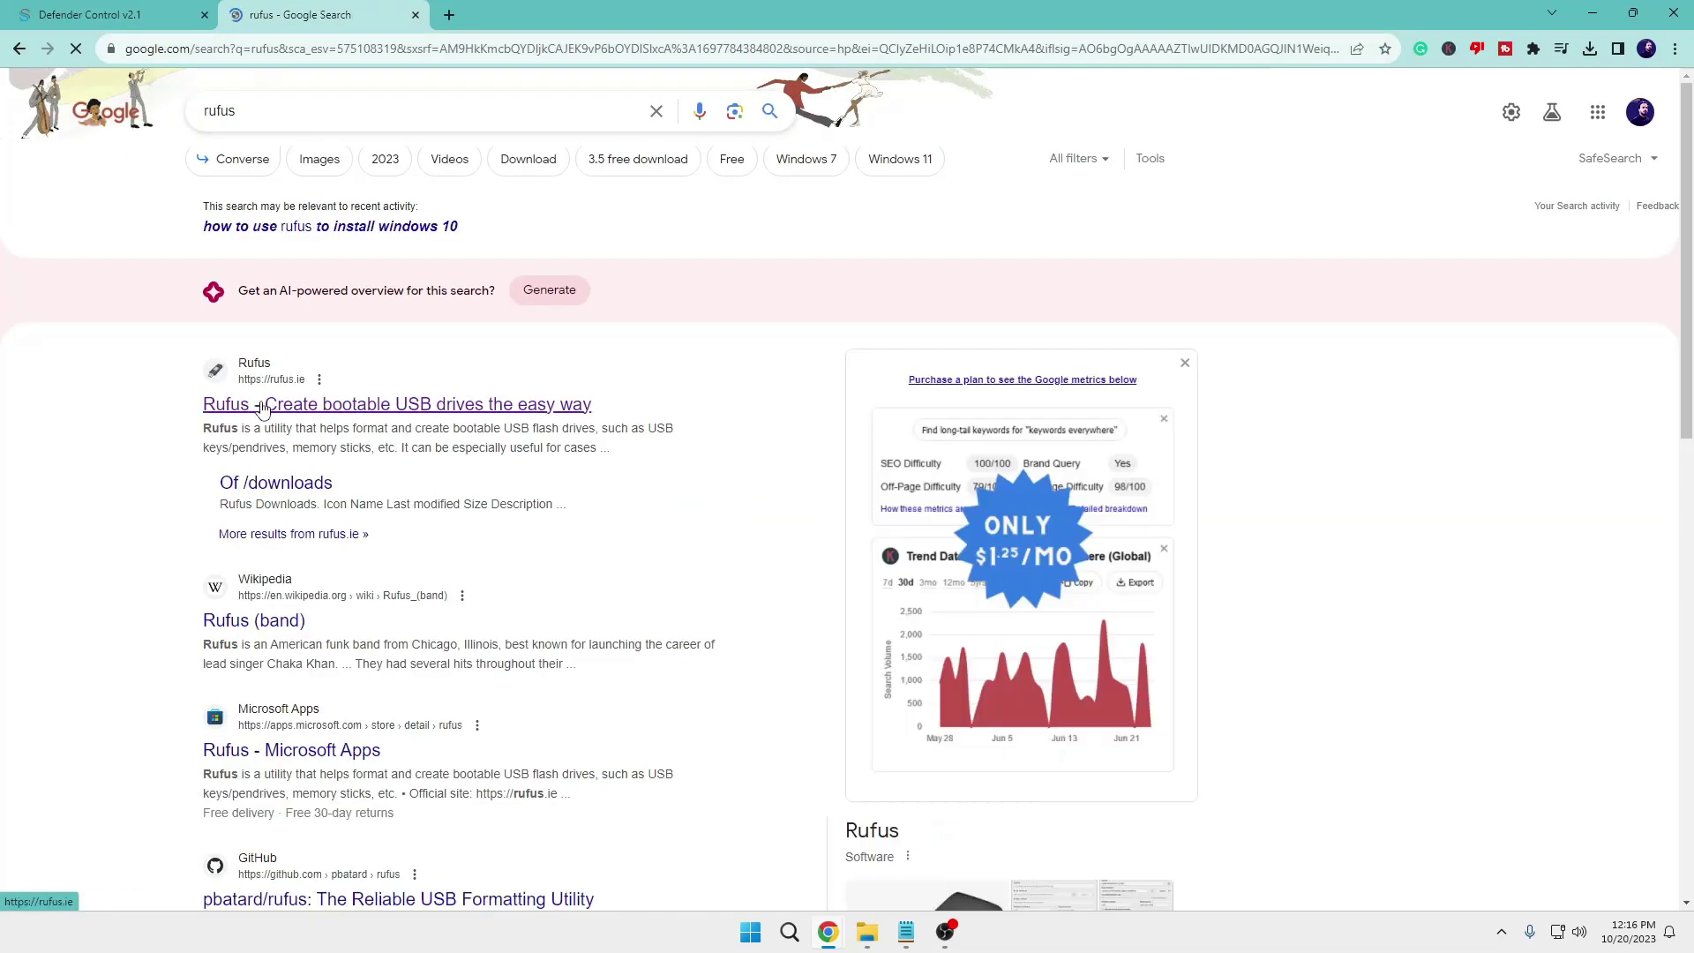
Step: Open rufus.ie and download rufus-4.3.exe from the Download table
left_click(476, 404)
scroll(529, 463, "down", 2)
scroll(450, 441, "down", 9)
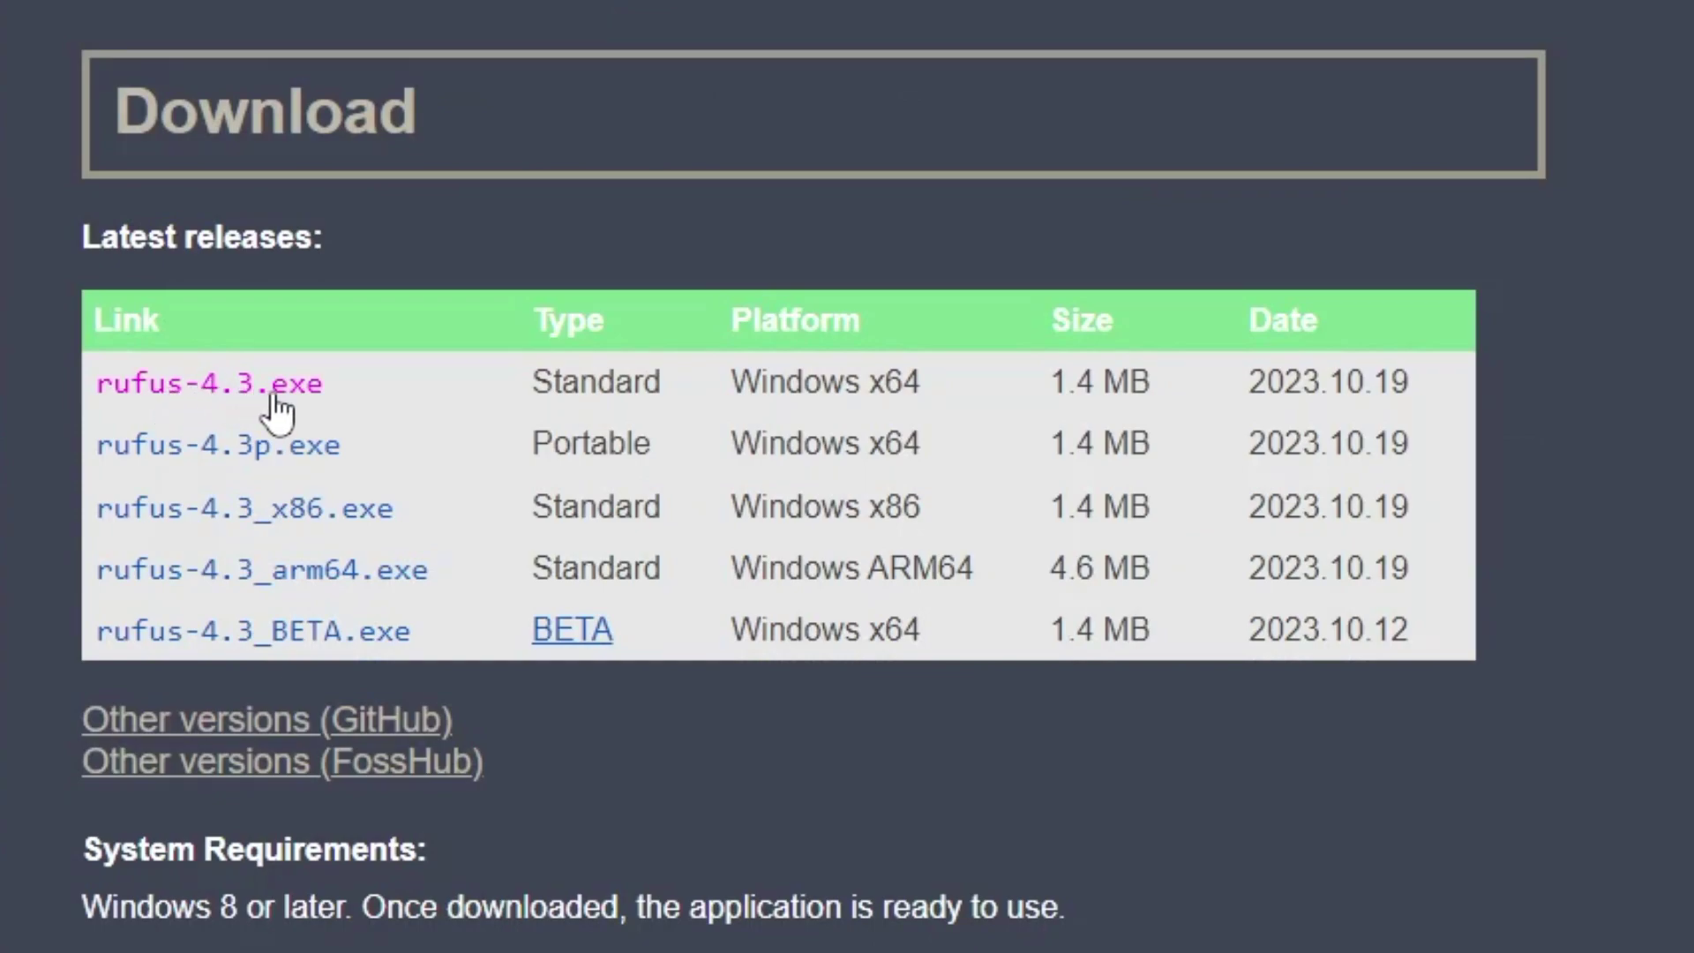
left_click(269, 408)
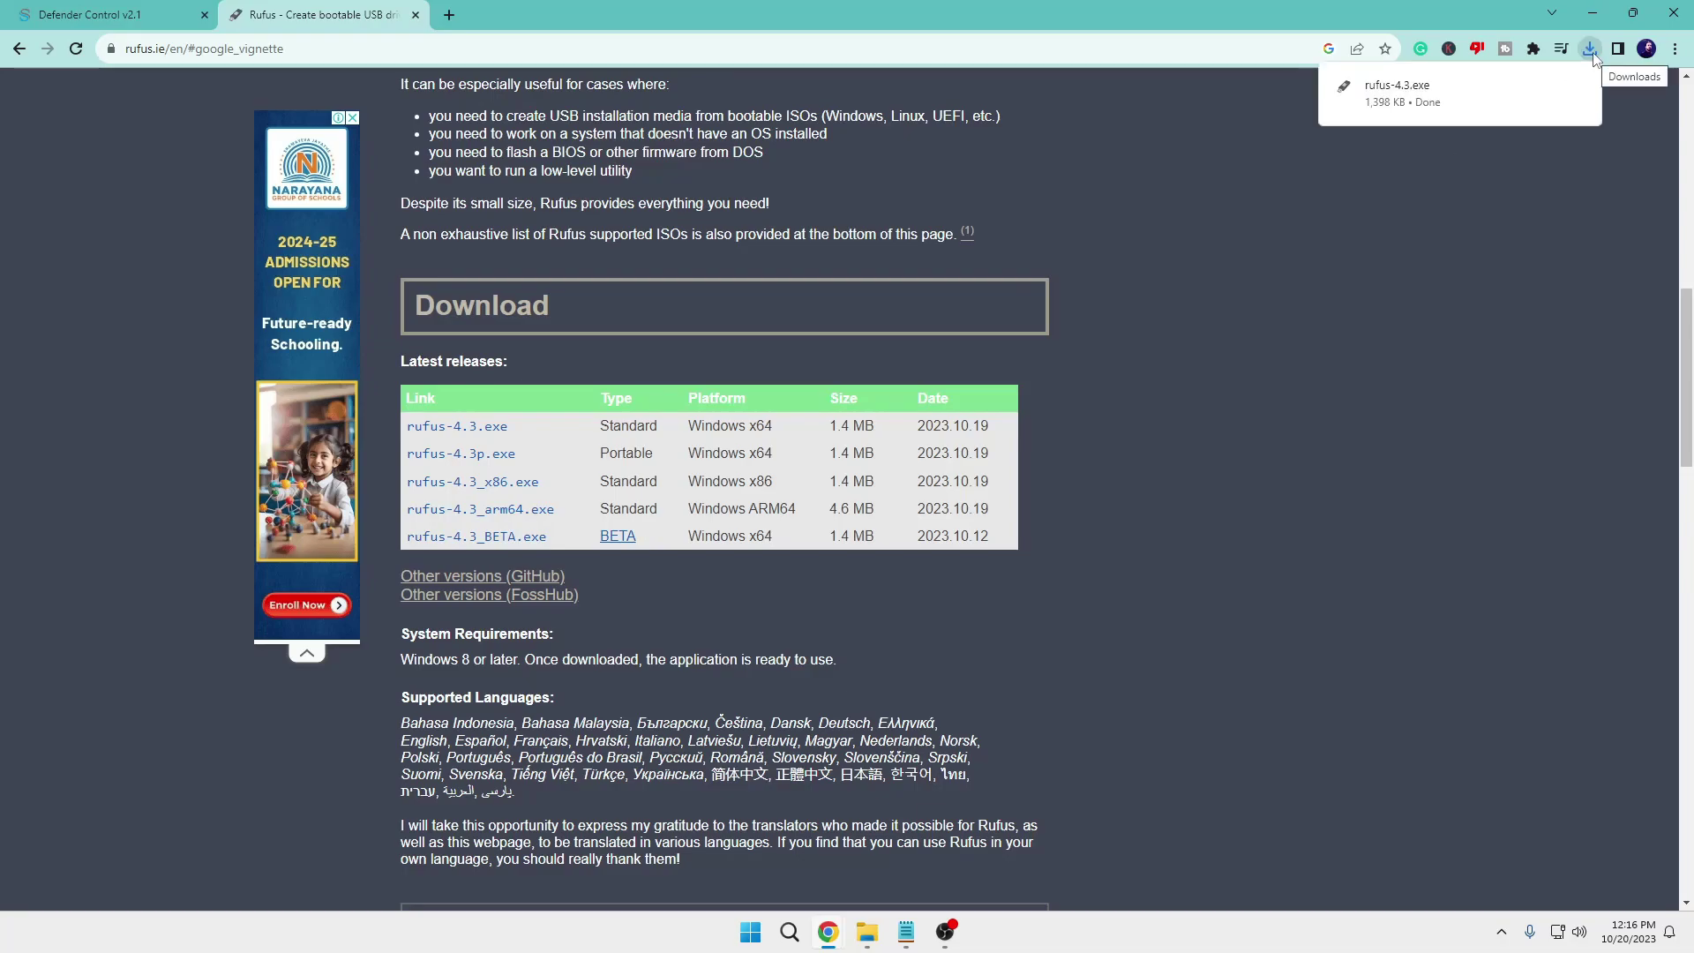
Step: Launch rufus-4.3.exe with the 64 GB Kingston (F:) drive selected and browse for an image
left_click(1415, 103)
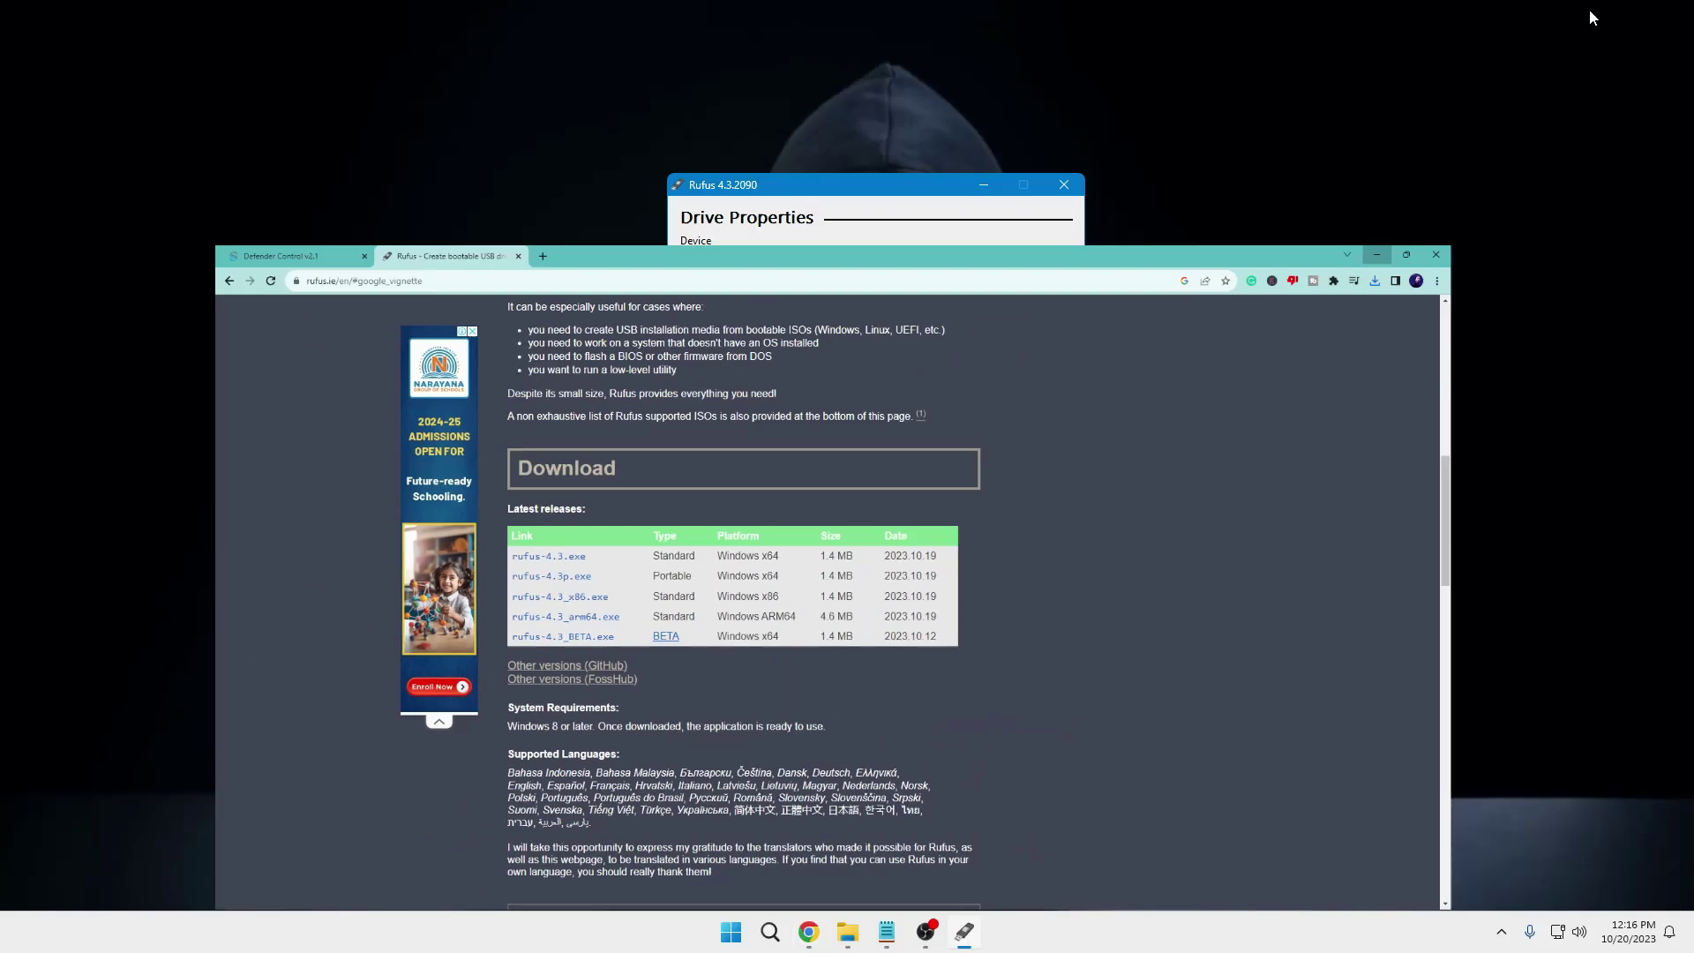
left_click_drag(884, 180, 822, 185)
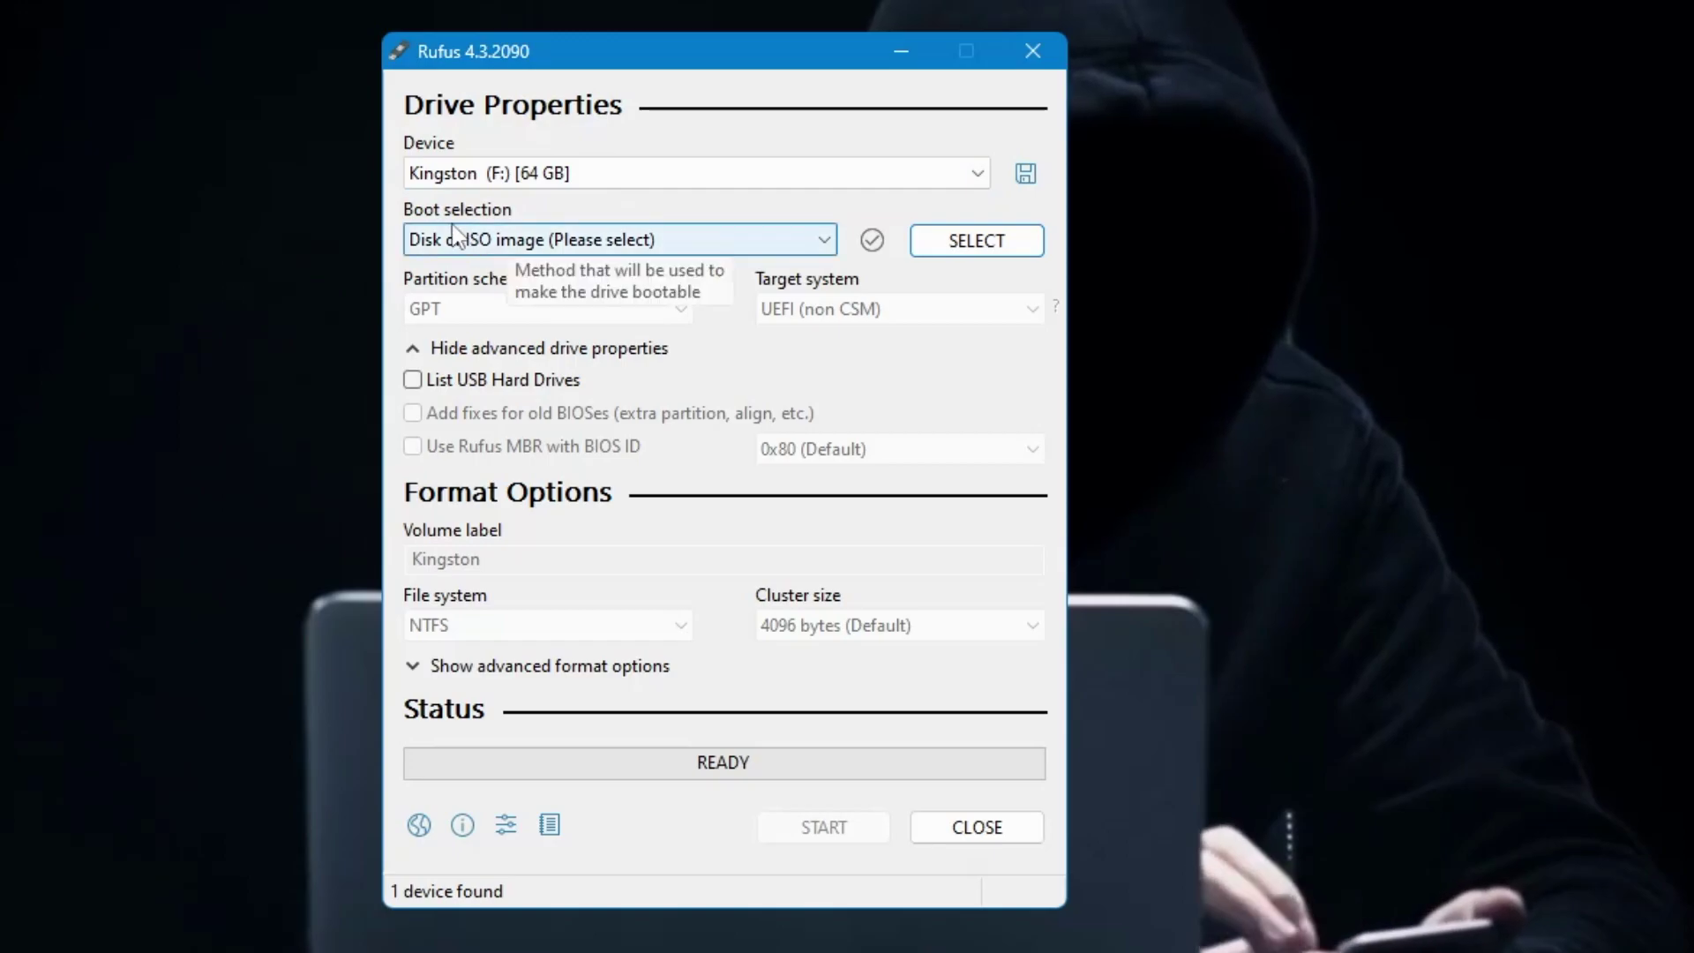
left_click(947, 251)
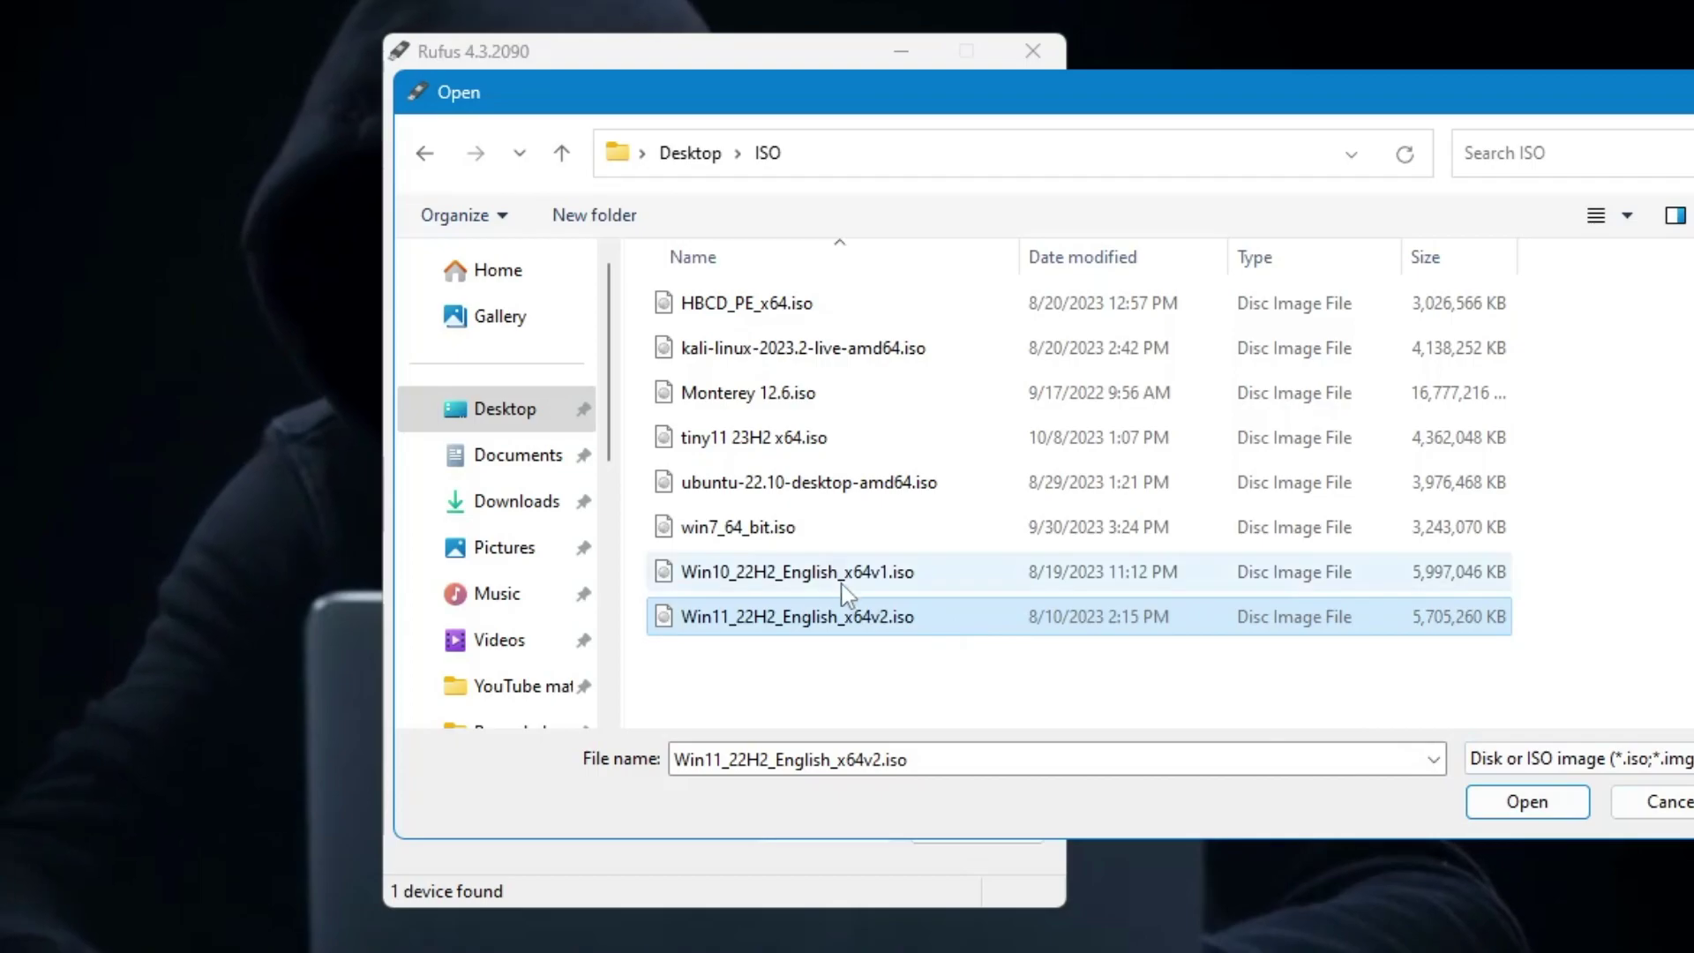
Step: Load Win10_22H2_English_x64v1.iso and set the volume label to 'Windows 10 bootable USB'
left_click(841, 583)
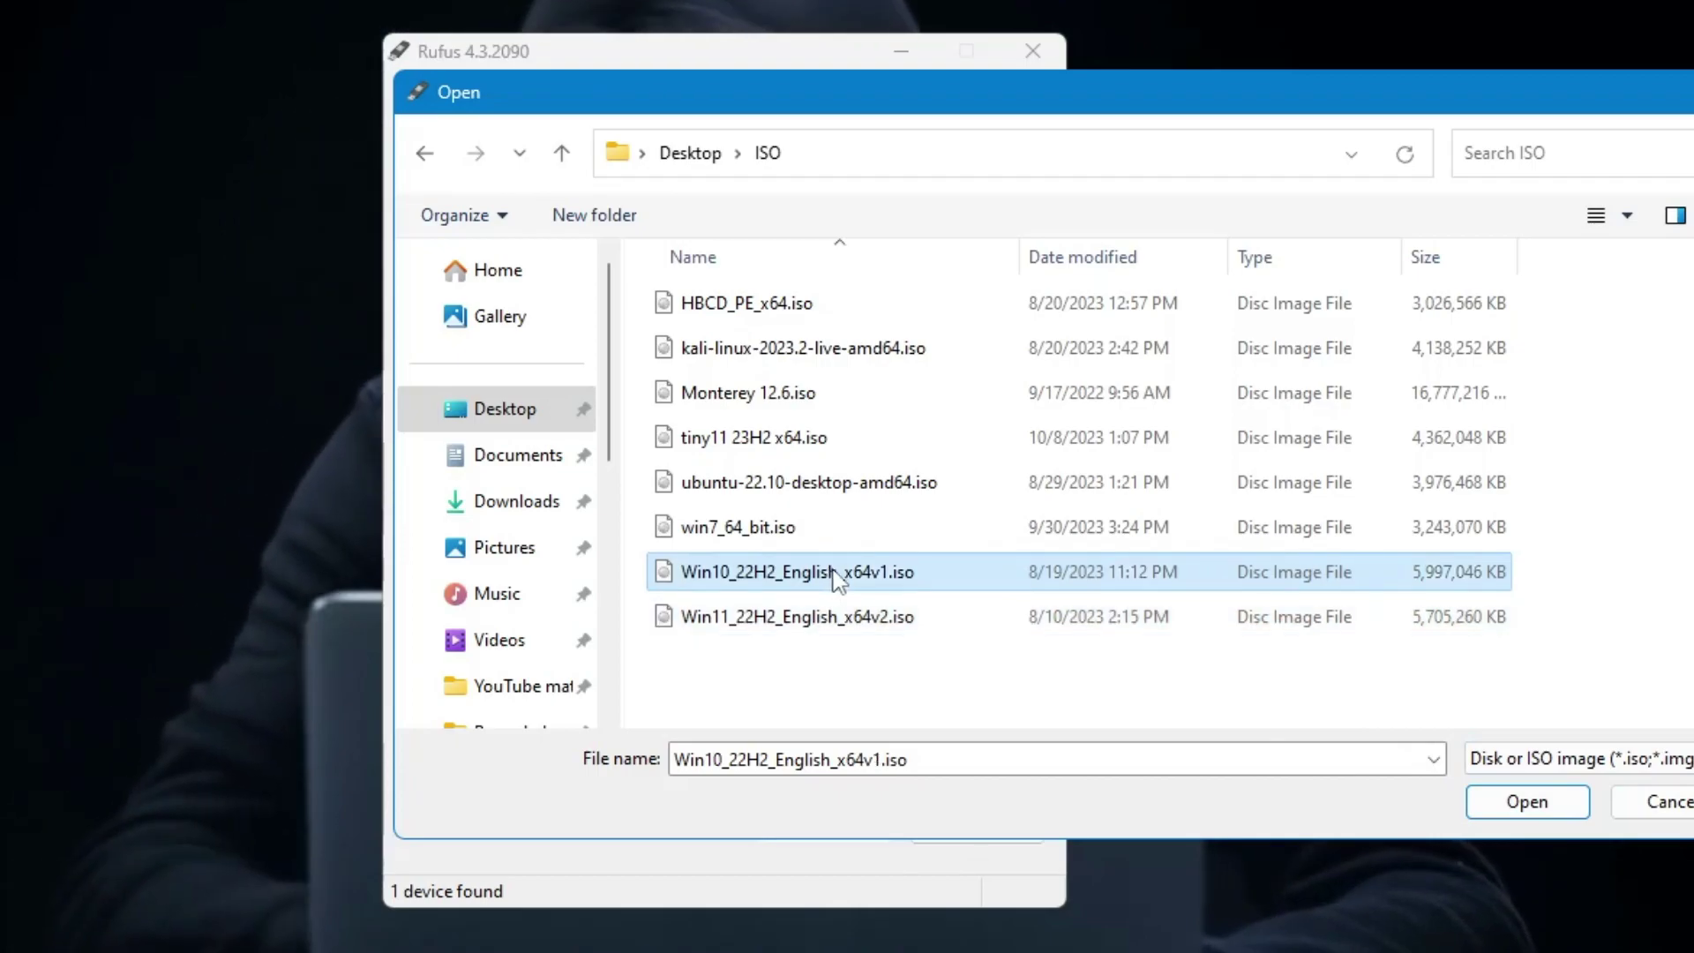
left_click(1529, 803)
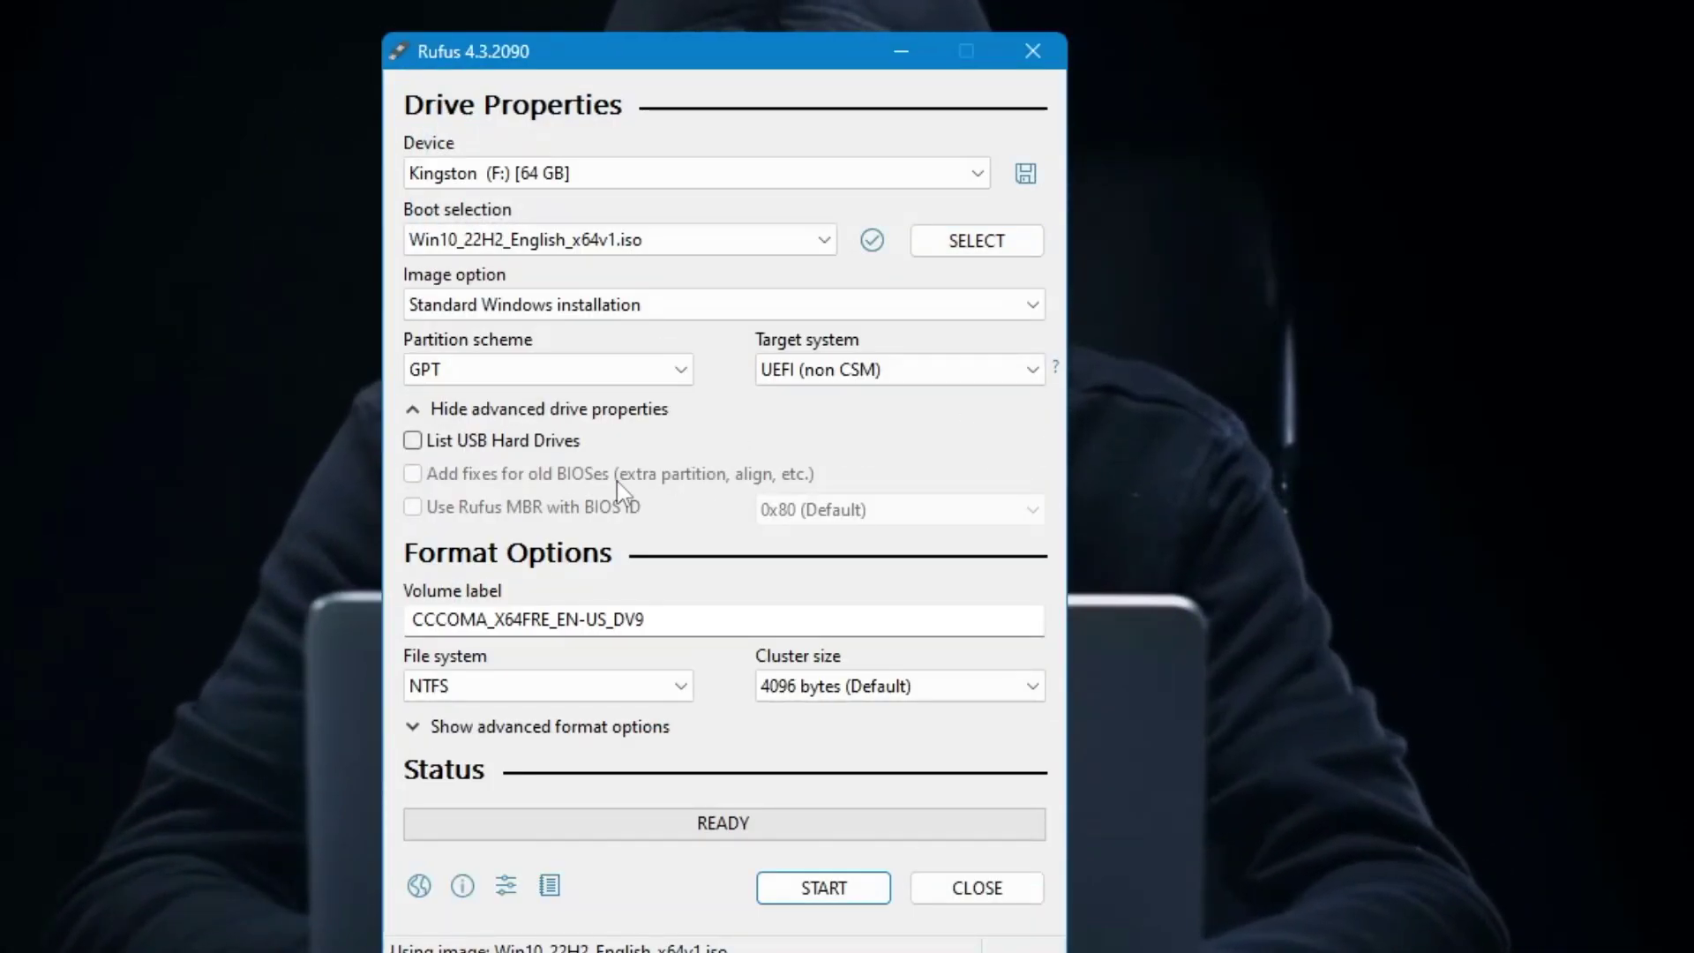
left_click_drag(647, 621, 410, 621)
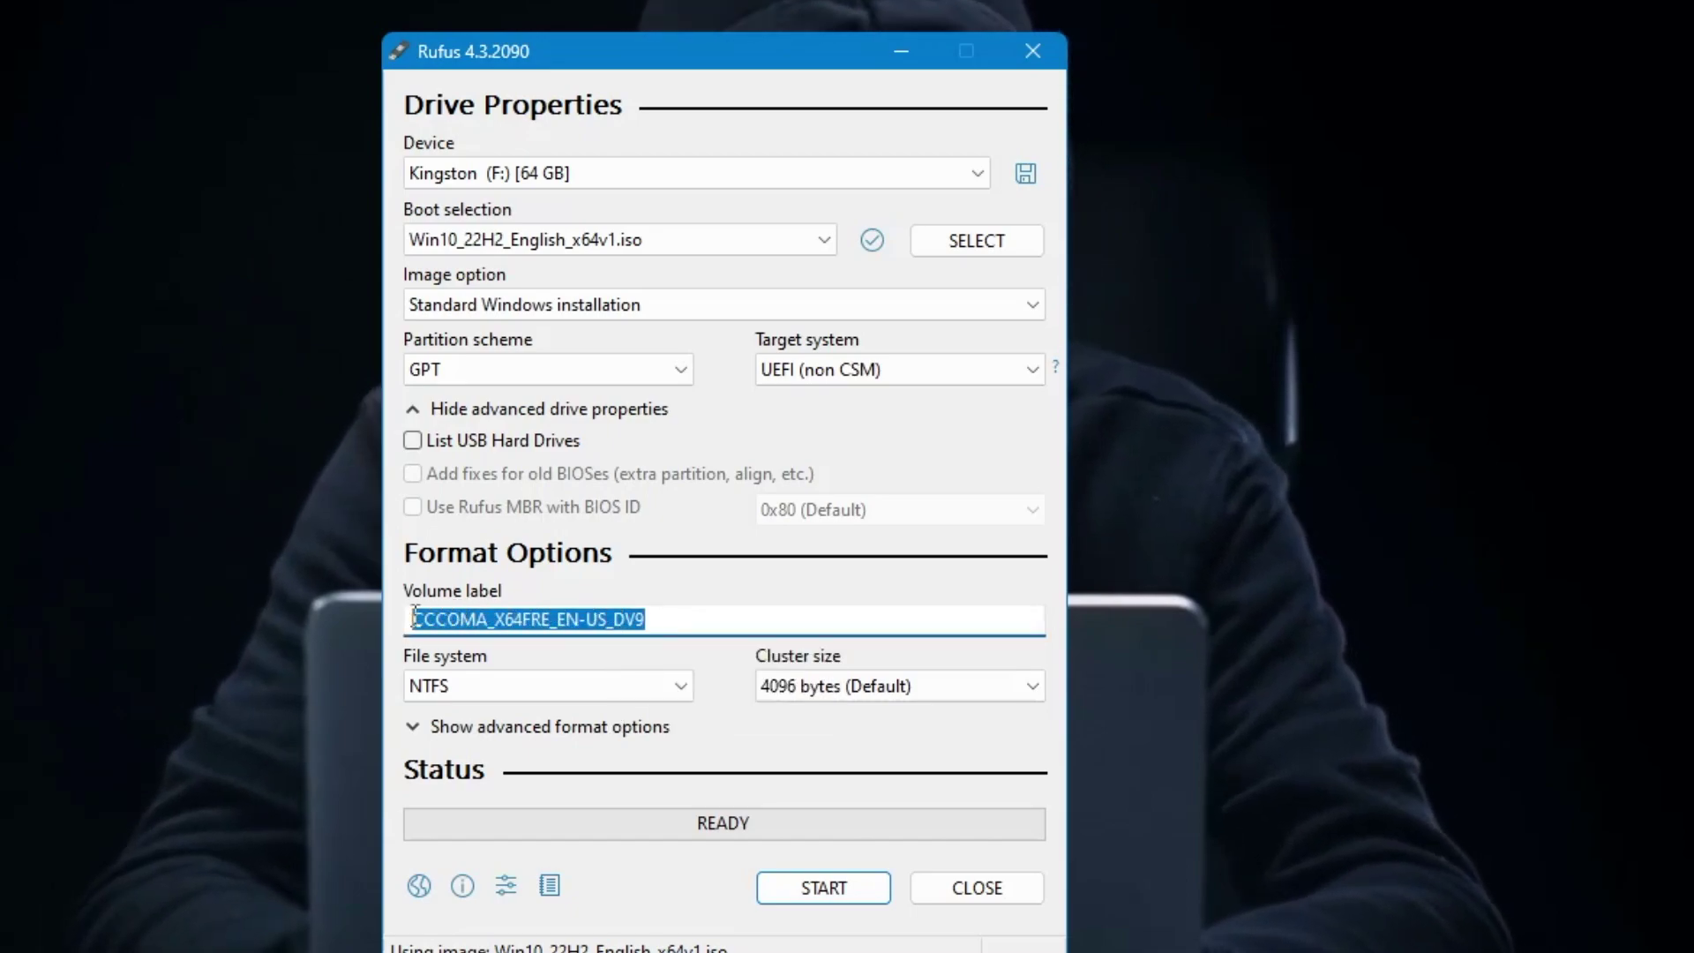
type("Win")
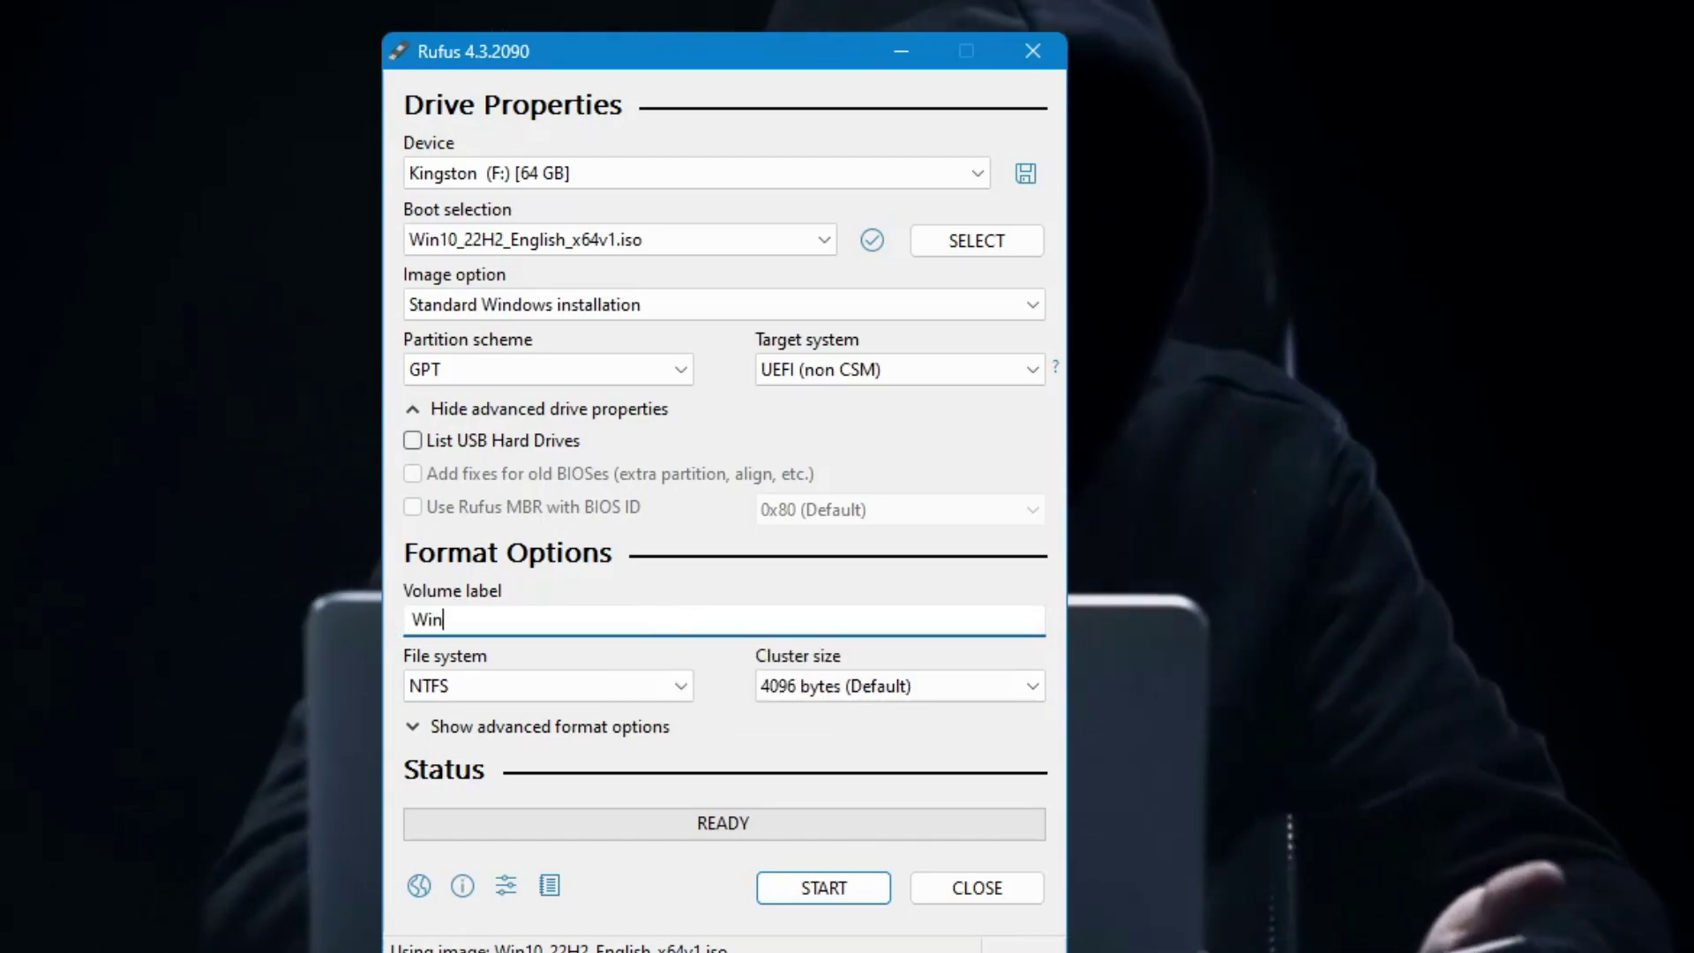
type("dows 10")
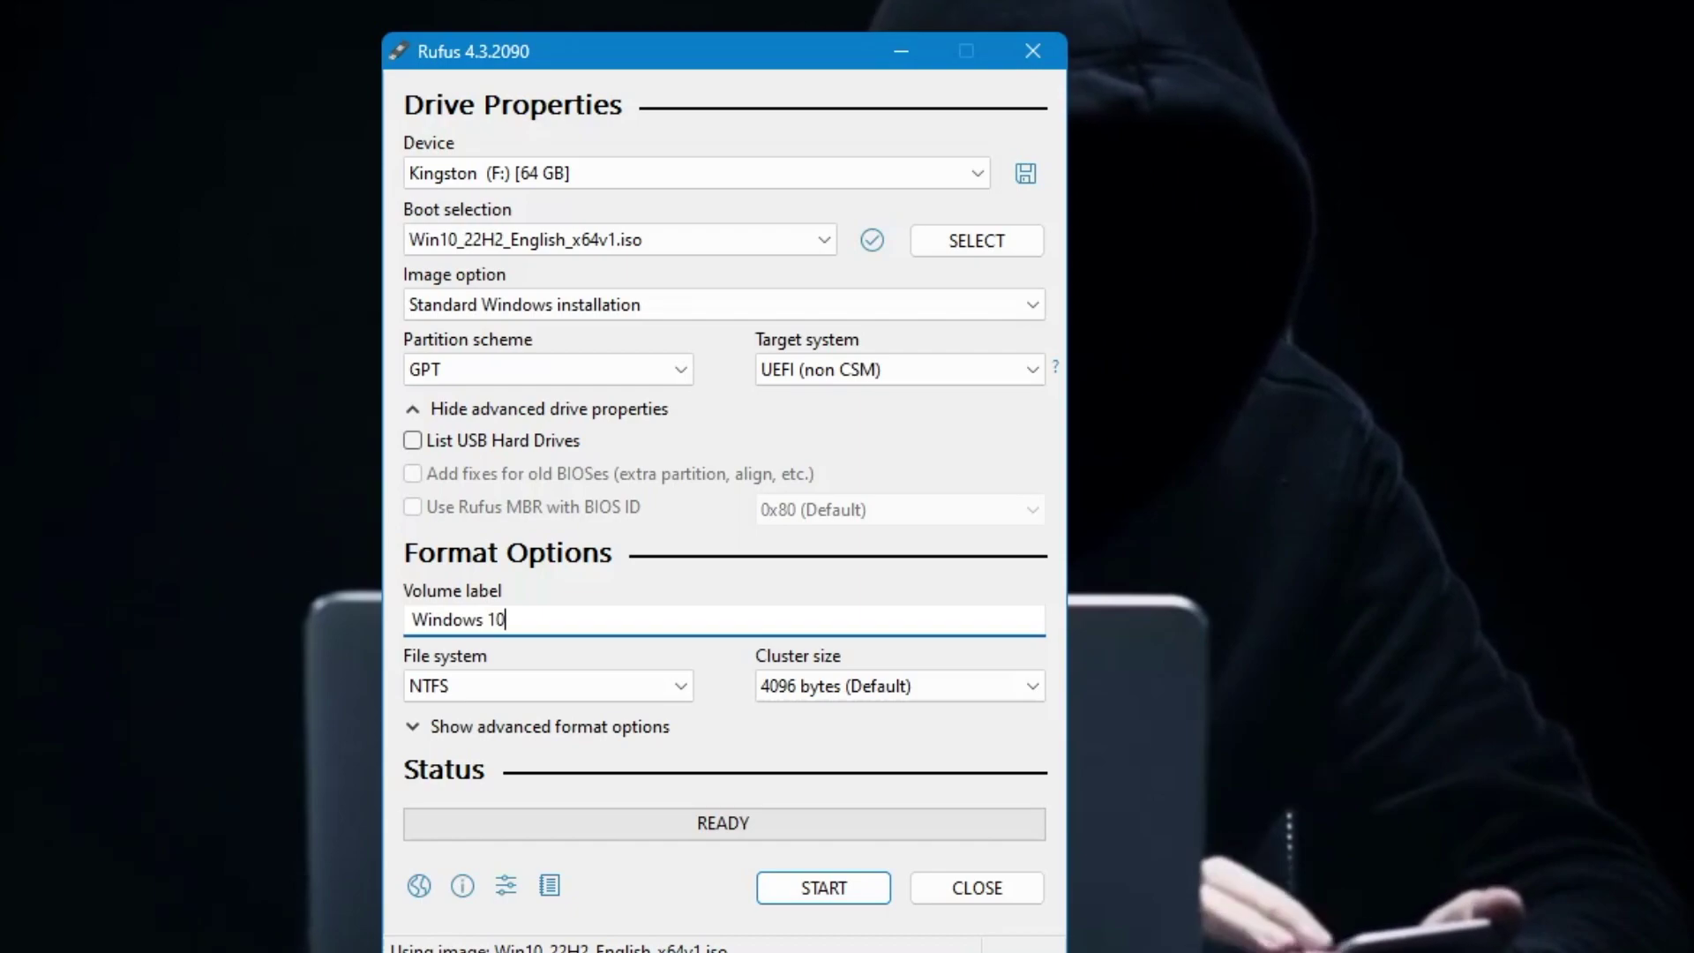
type(" bootable USB")
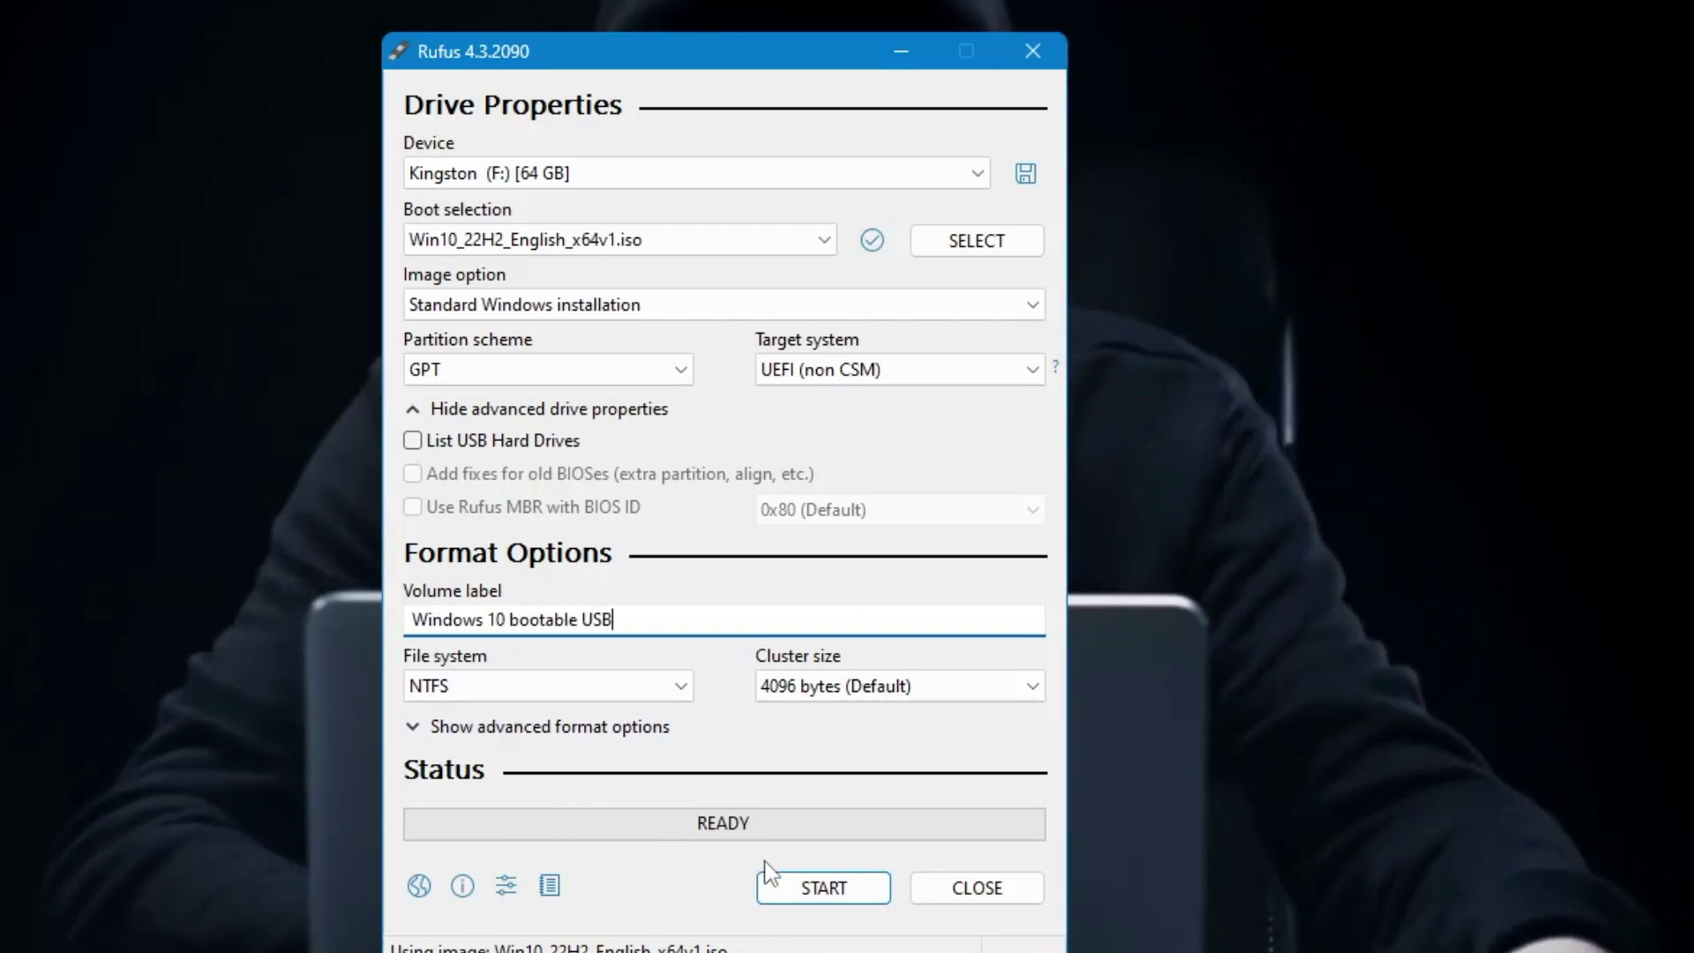
Step: Start the write with 'Create a local account' enabled, entering a custom username, and confirm
left_click(790, 886)
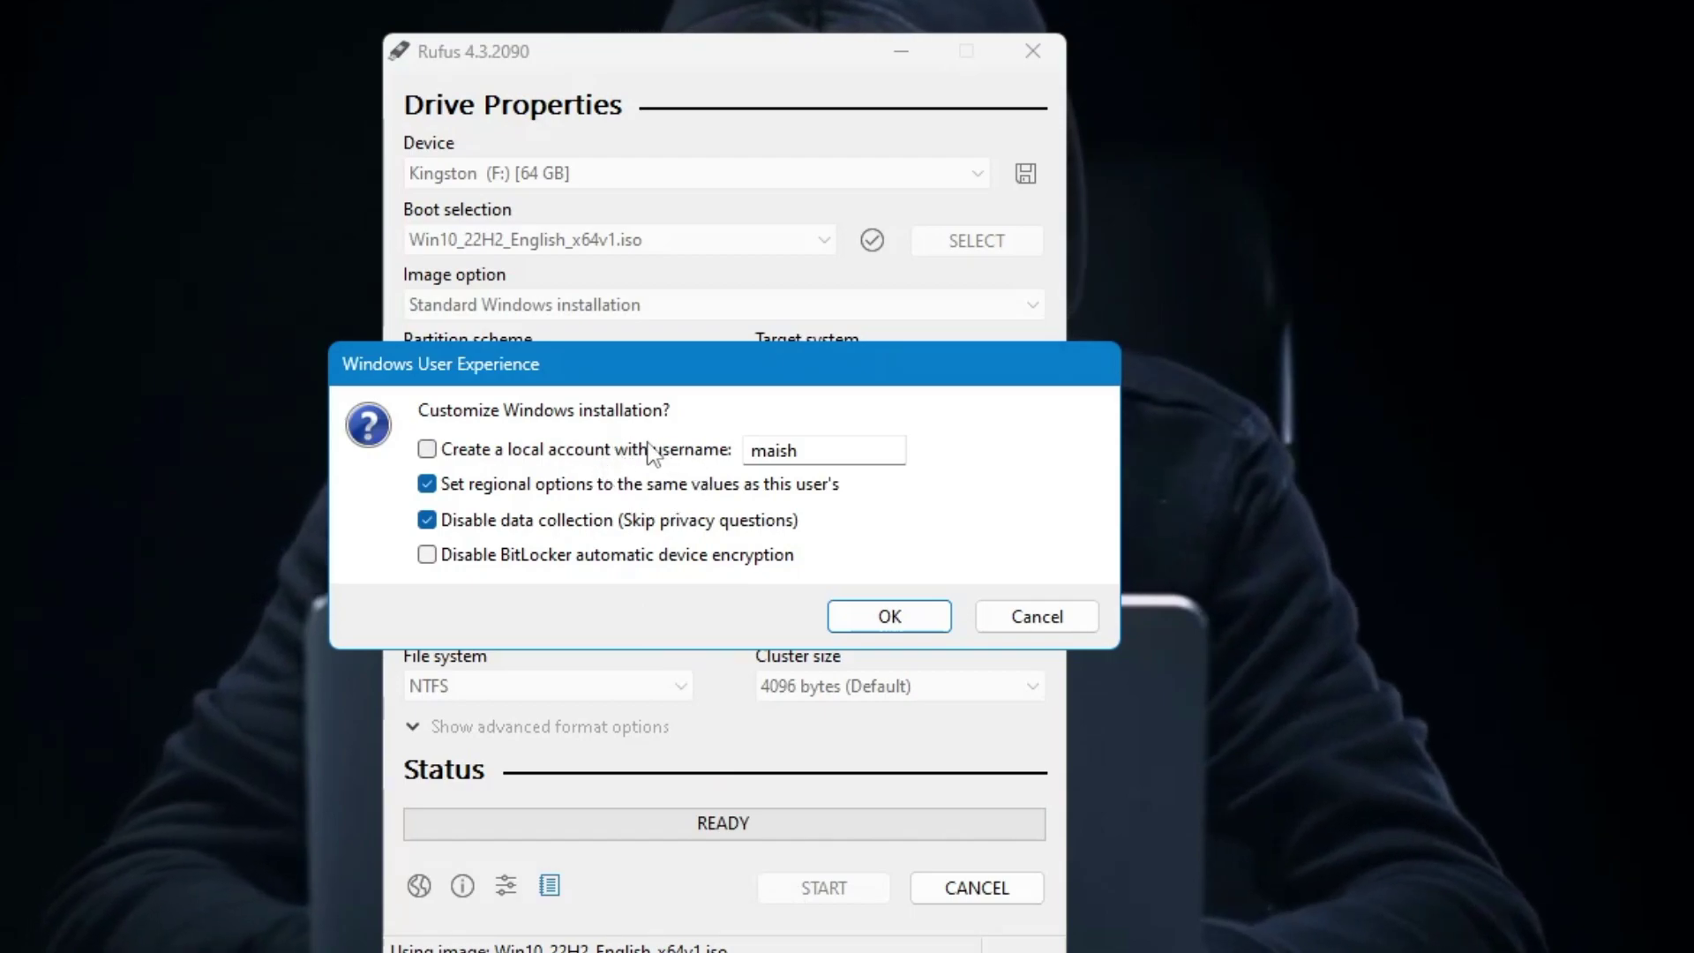
left_click(793, 451)
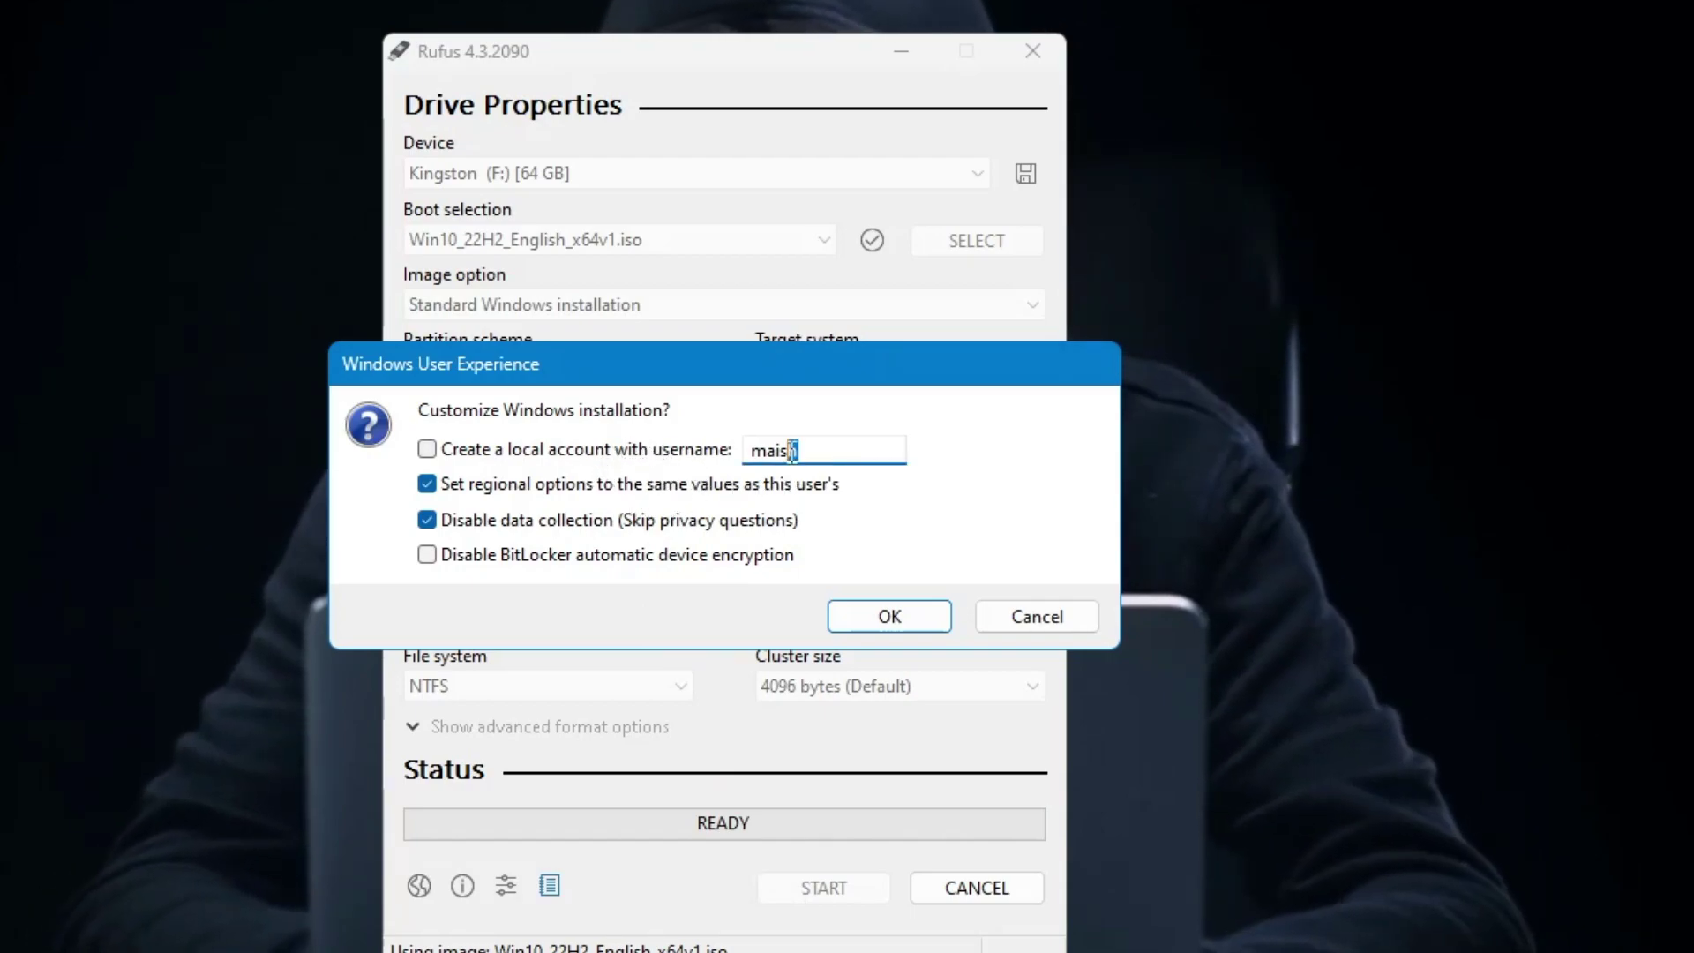
left_click_drag(792, 451, 748, 455)
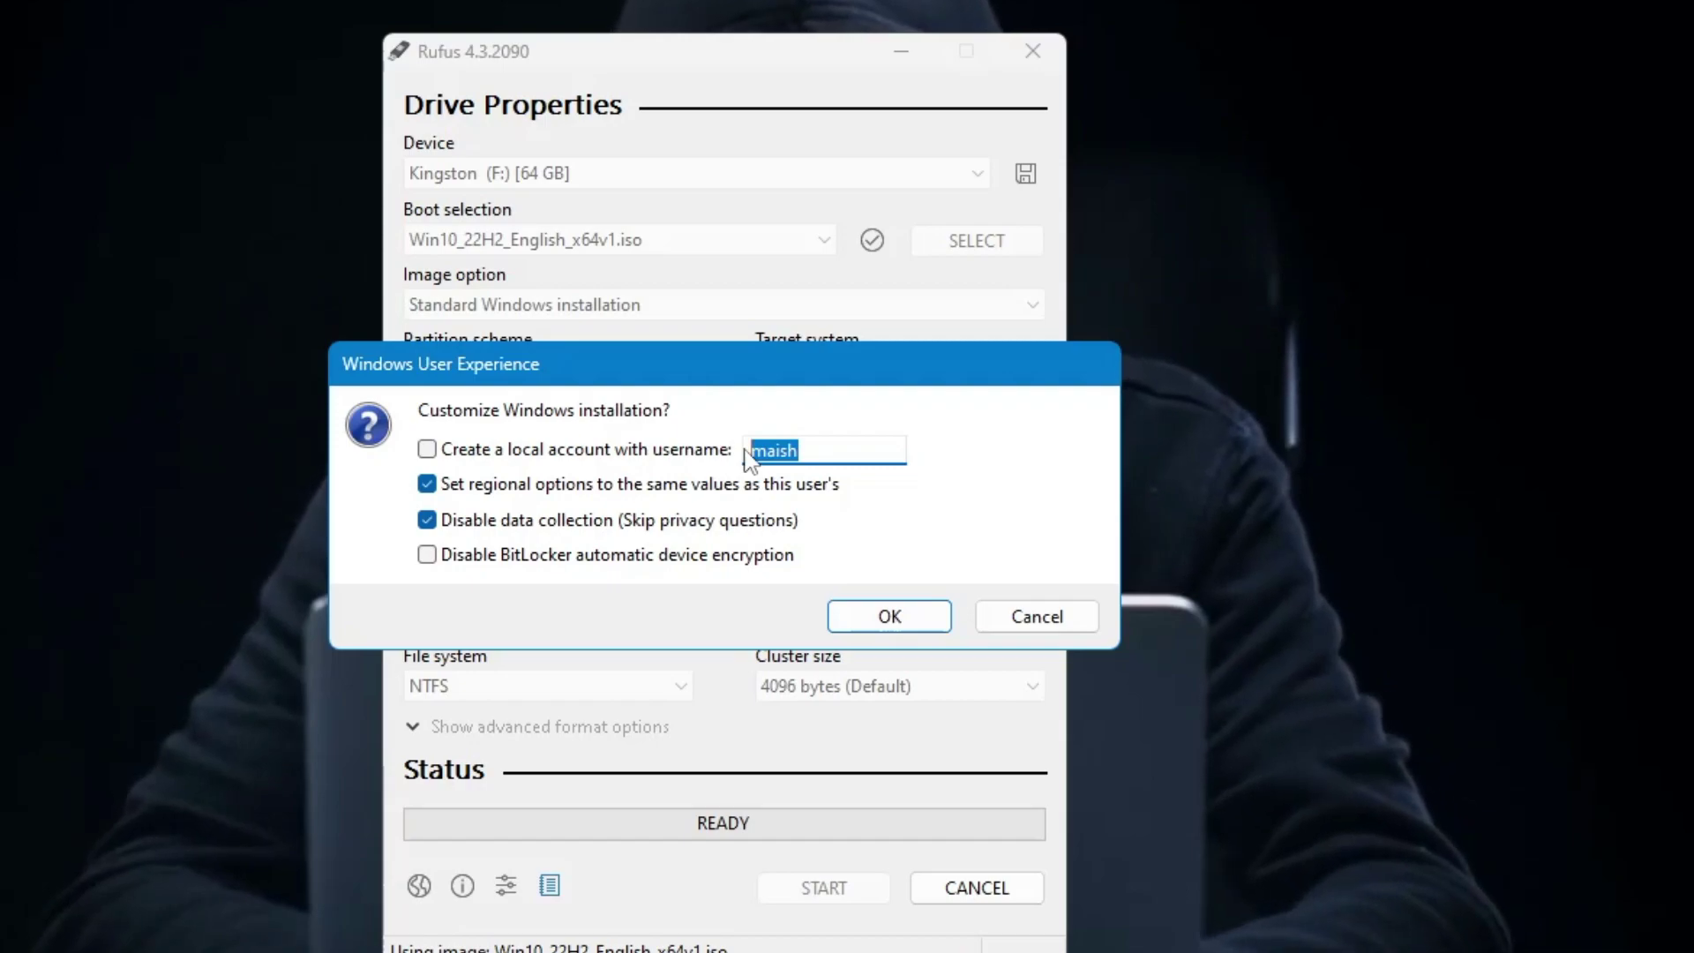
type("gene")
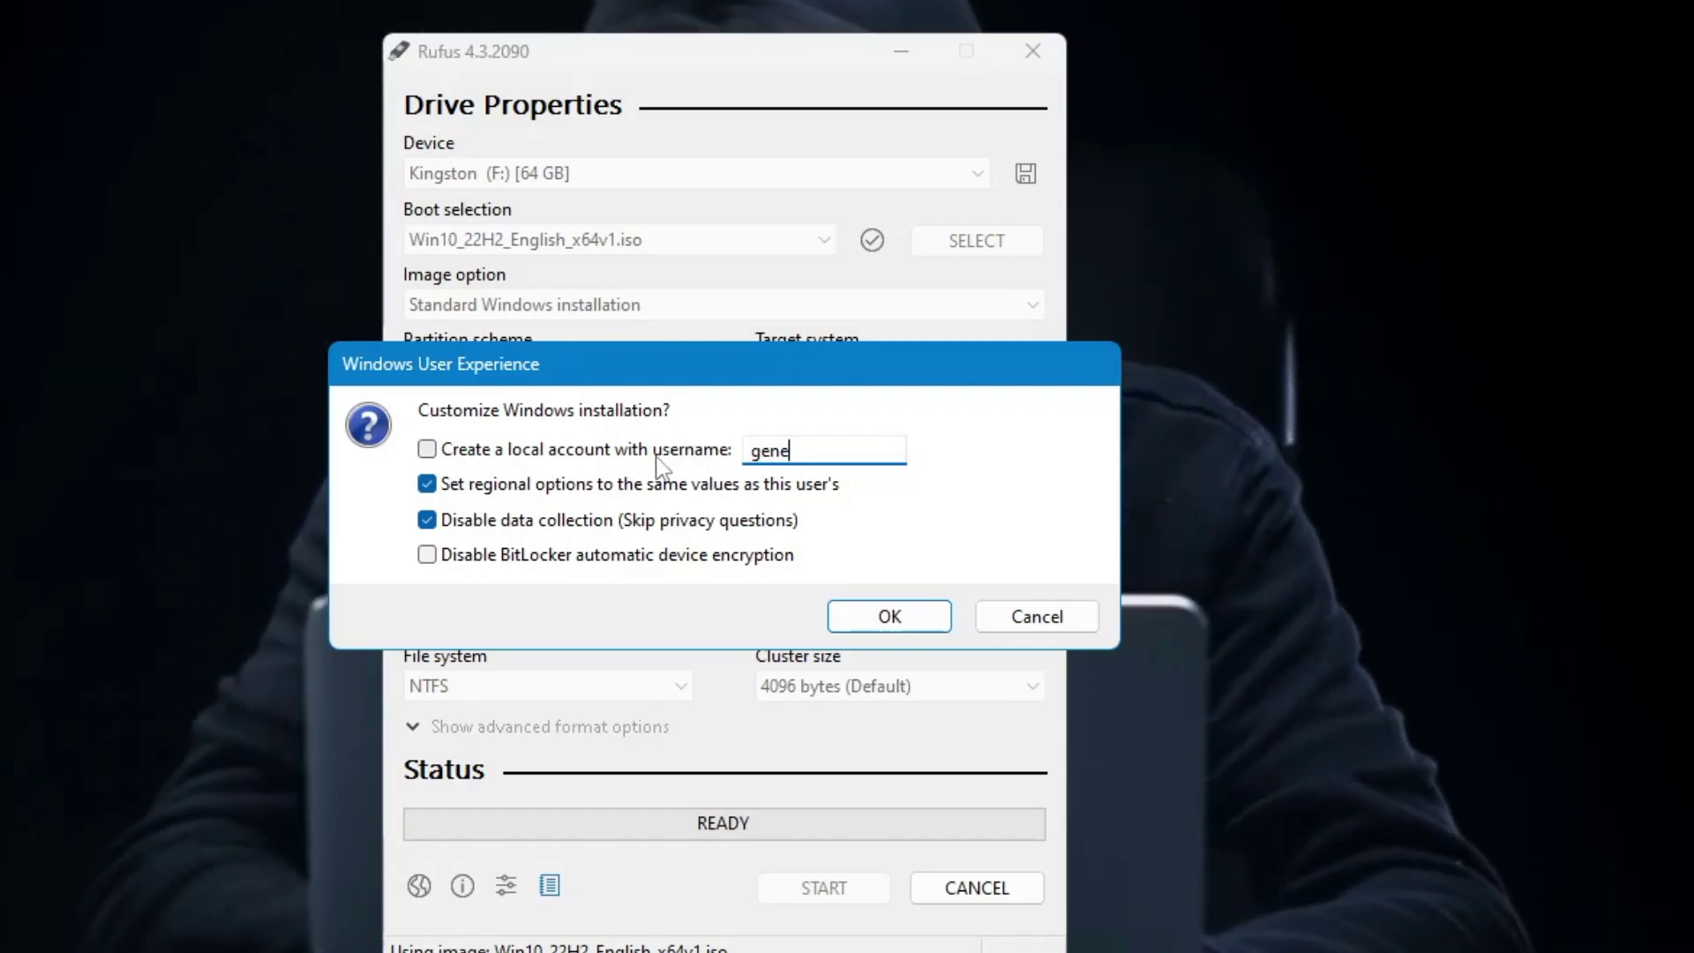
left_click(427, 451)
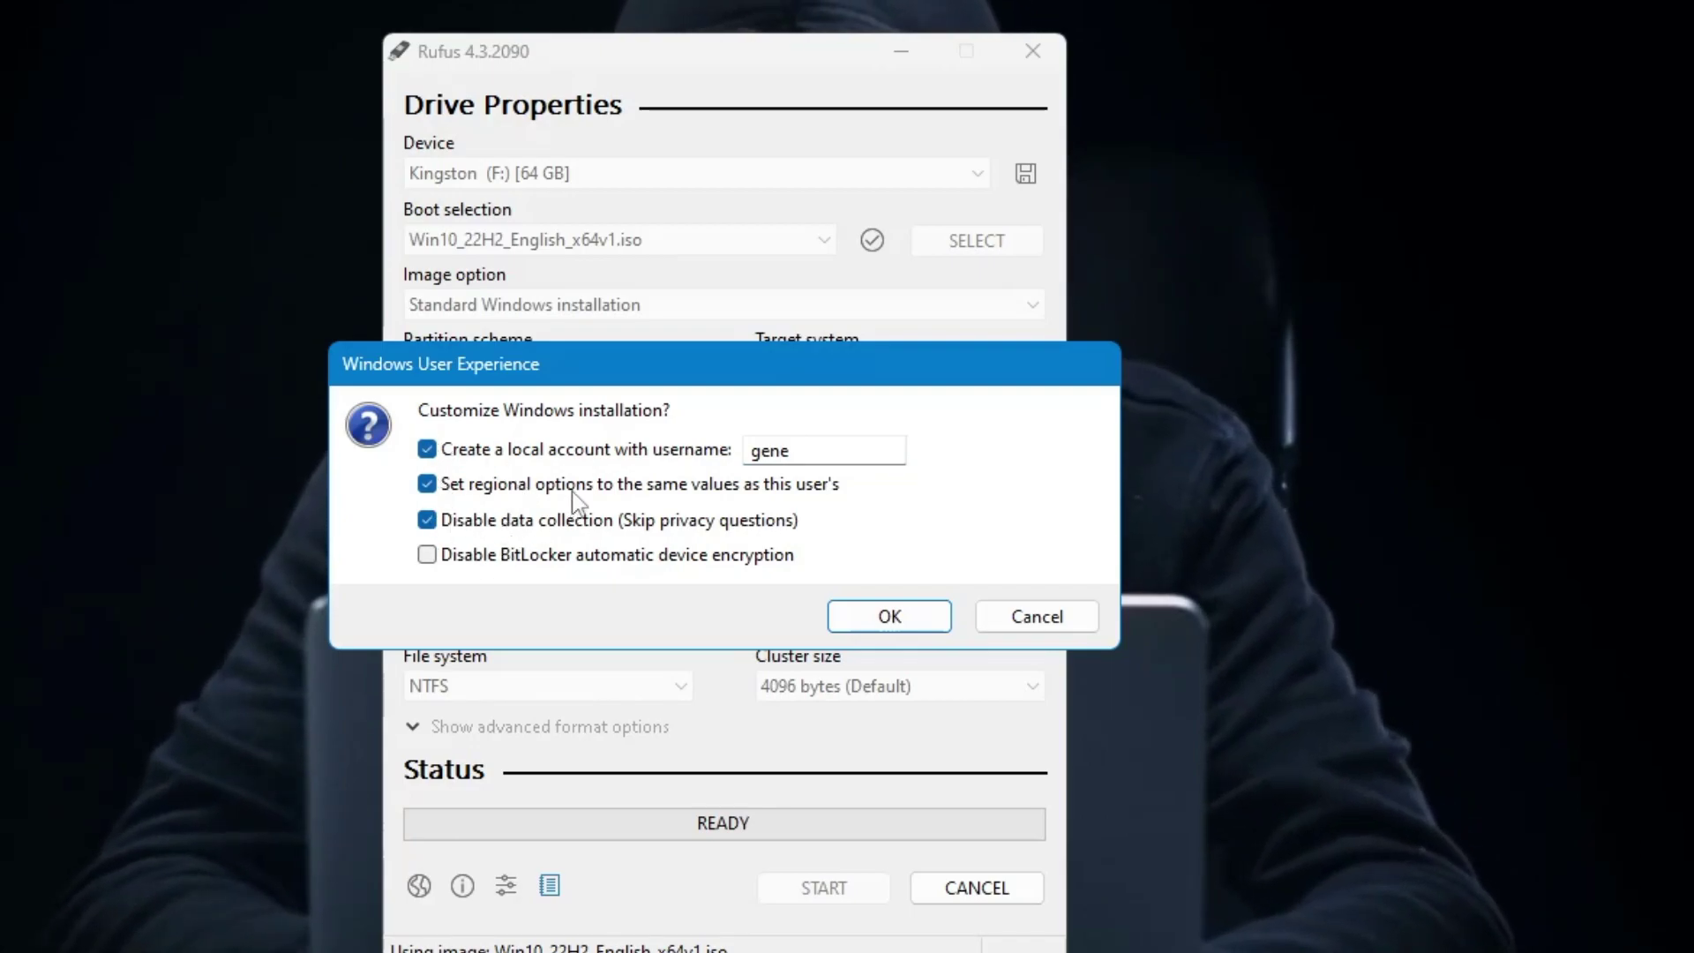
left_click(866, 619)
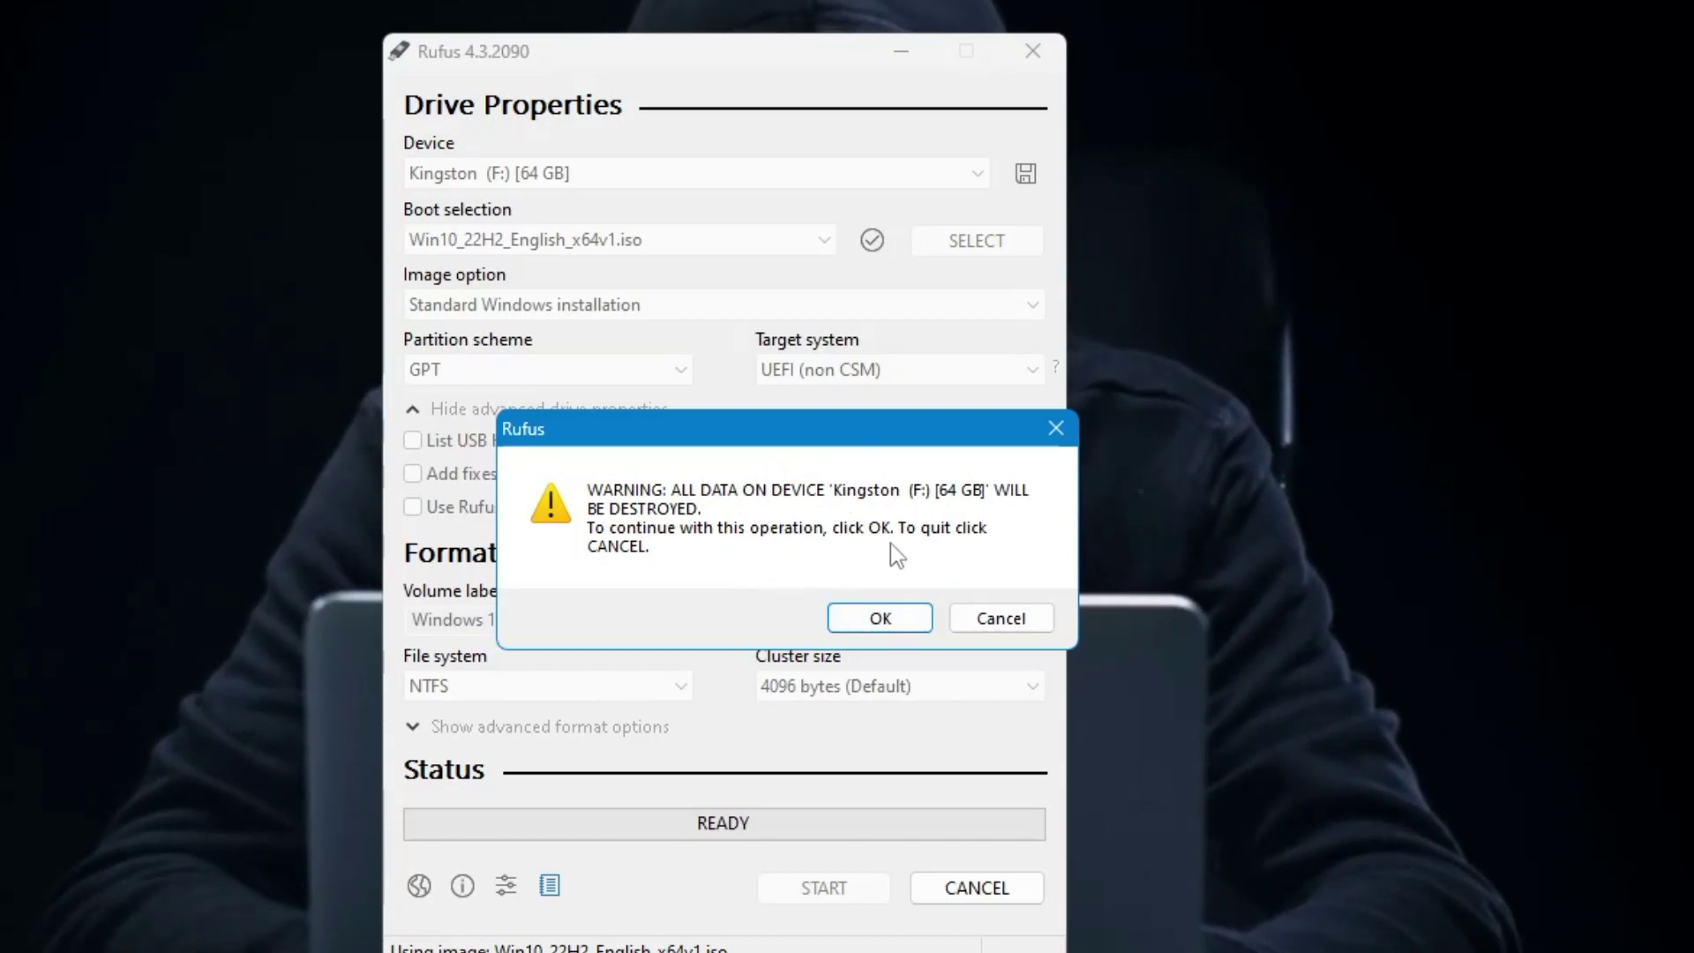
Step: Accept the data-erase warning, wait for READY, and close Rufus
left_click(879, 620)
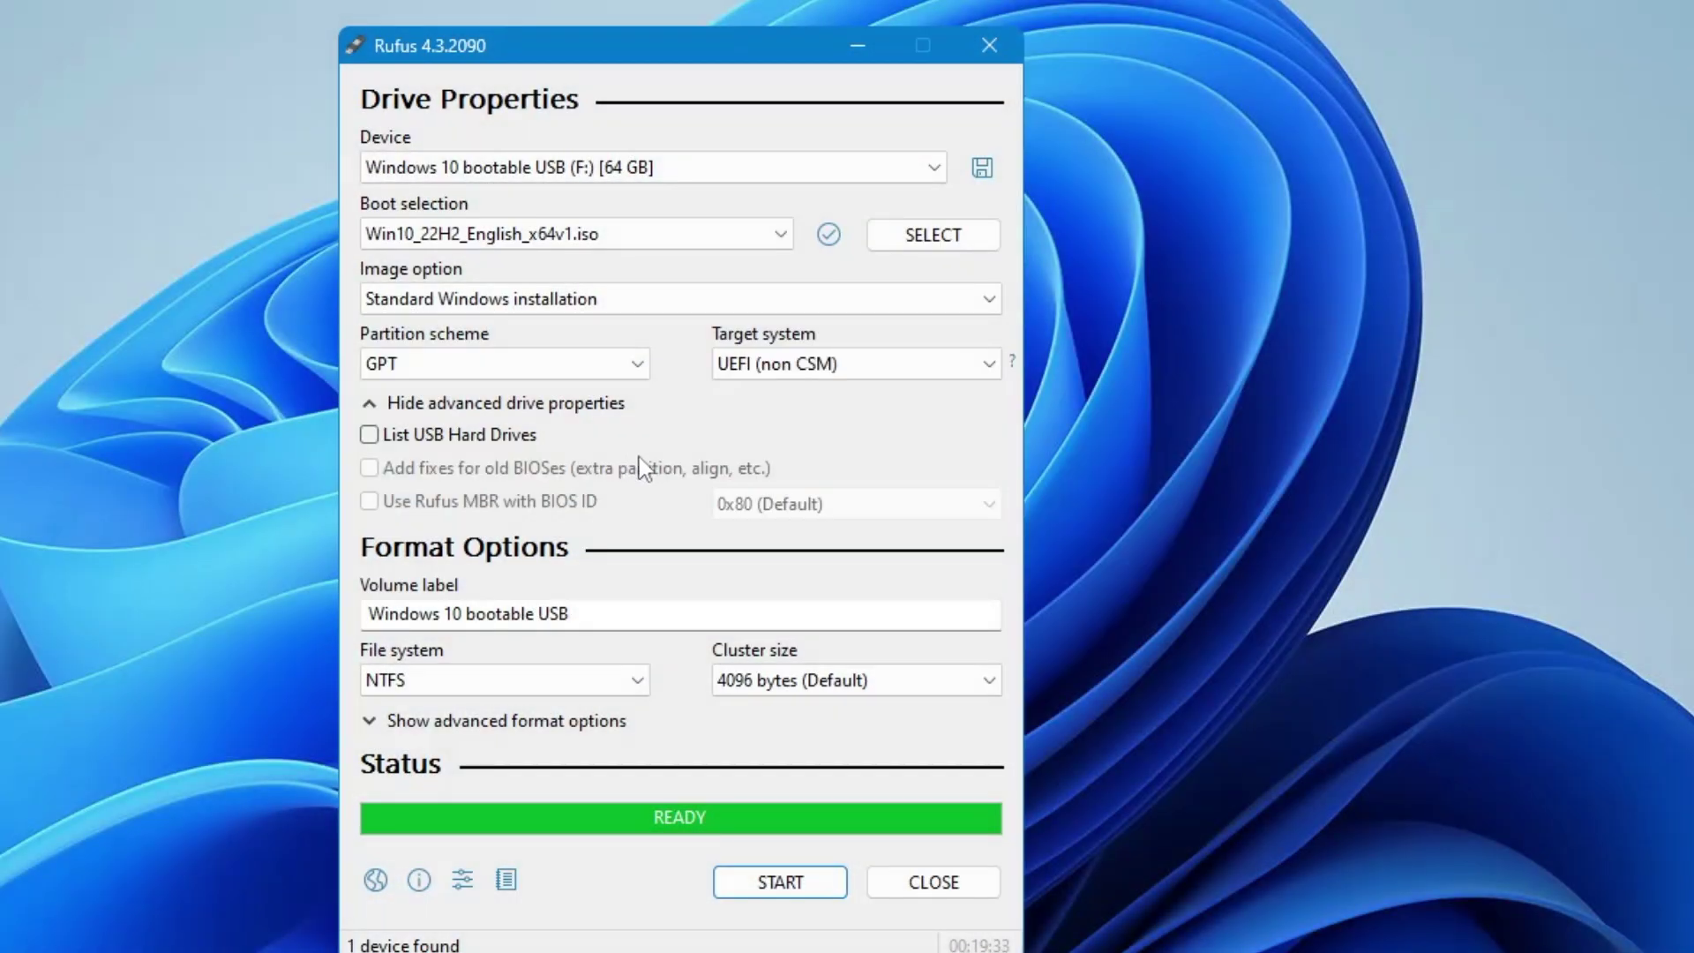
left_click(933, 882)
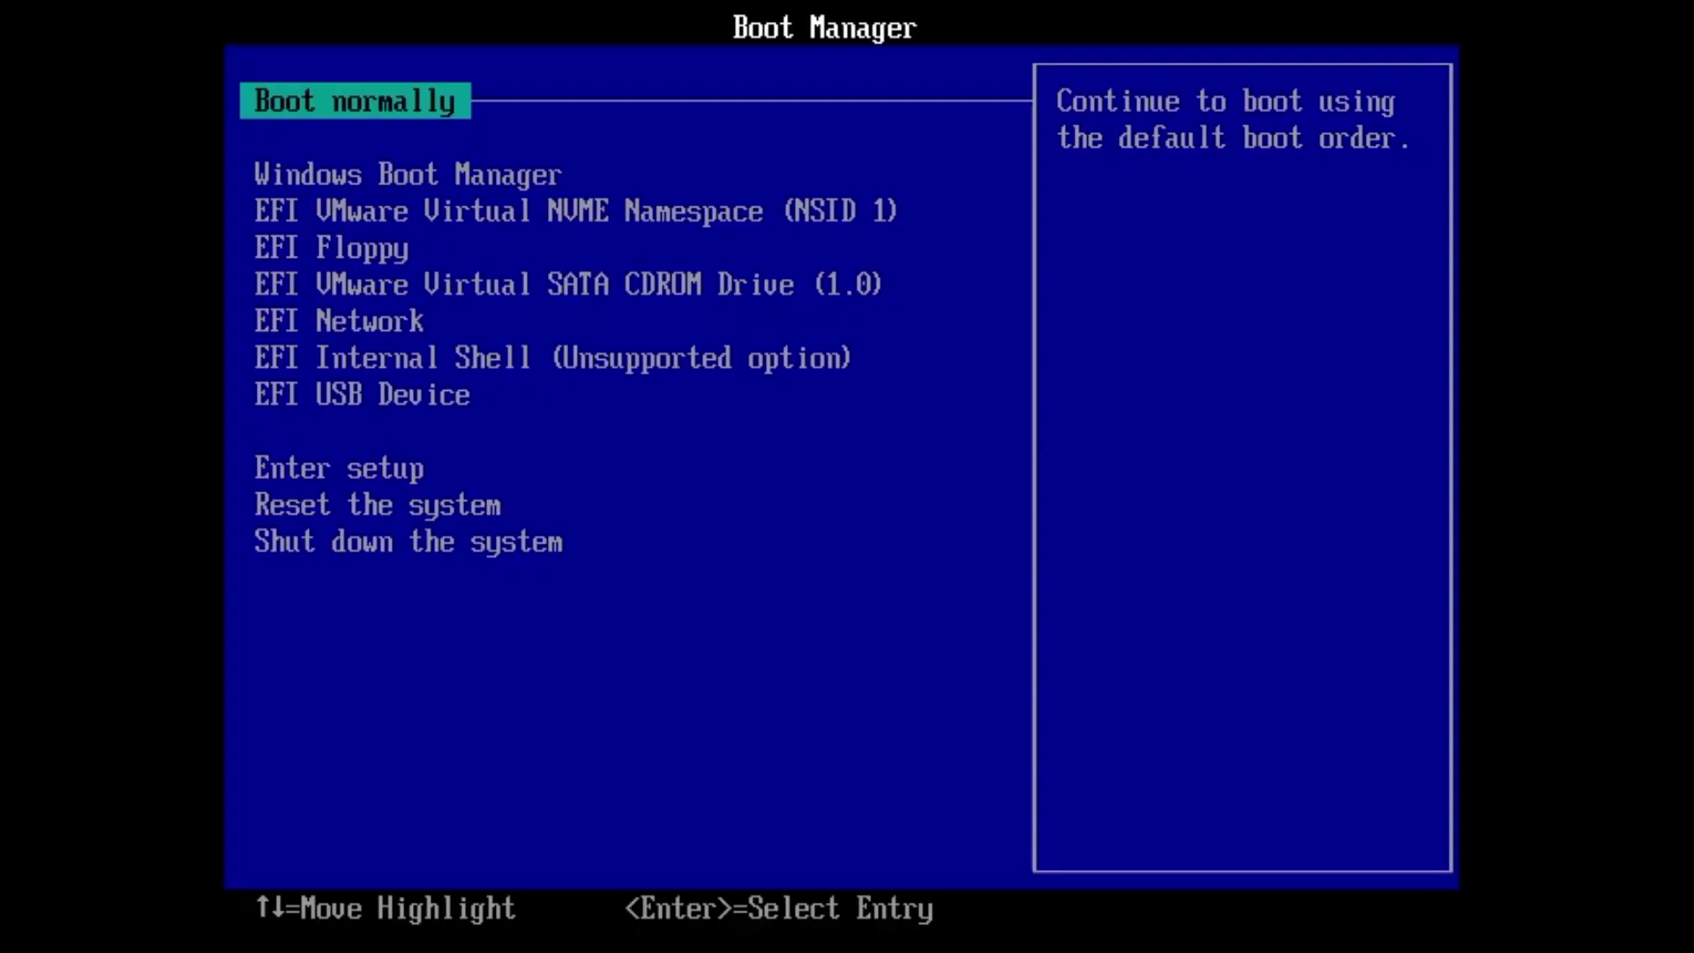
Step: Boot from EFI USB Device in the Boot Manager to launch Windows Setup
key("Down")
key("Down")
key("Down")
key("Down")
key("Down")
key("Down")
key("Down")
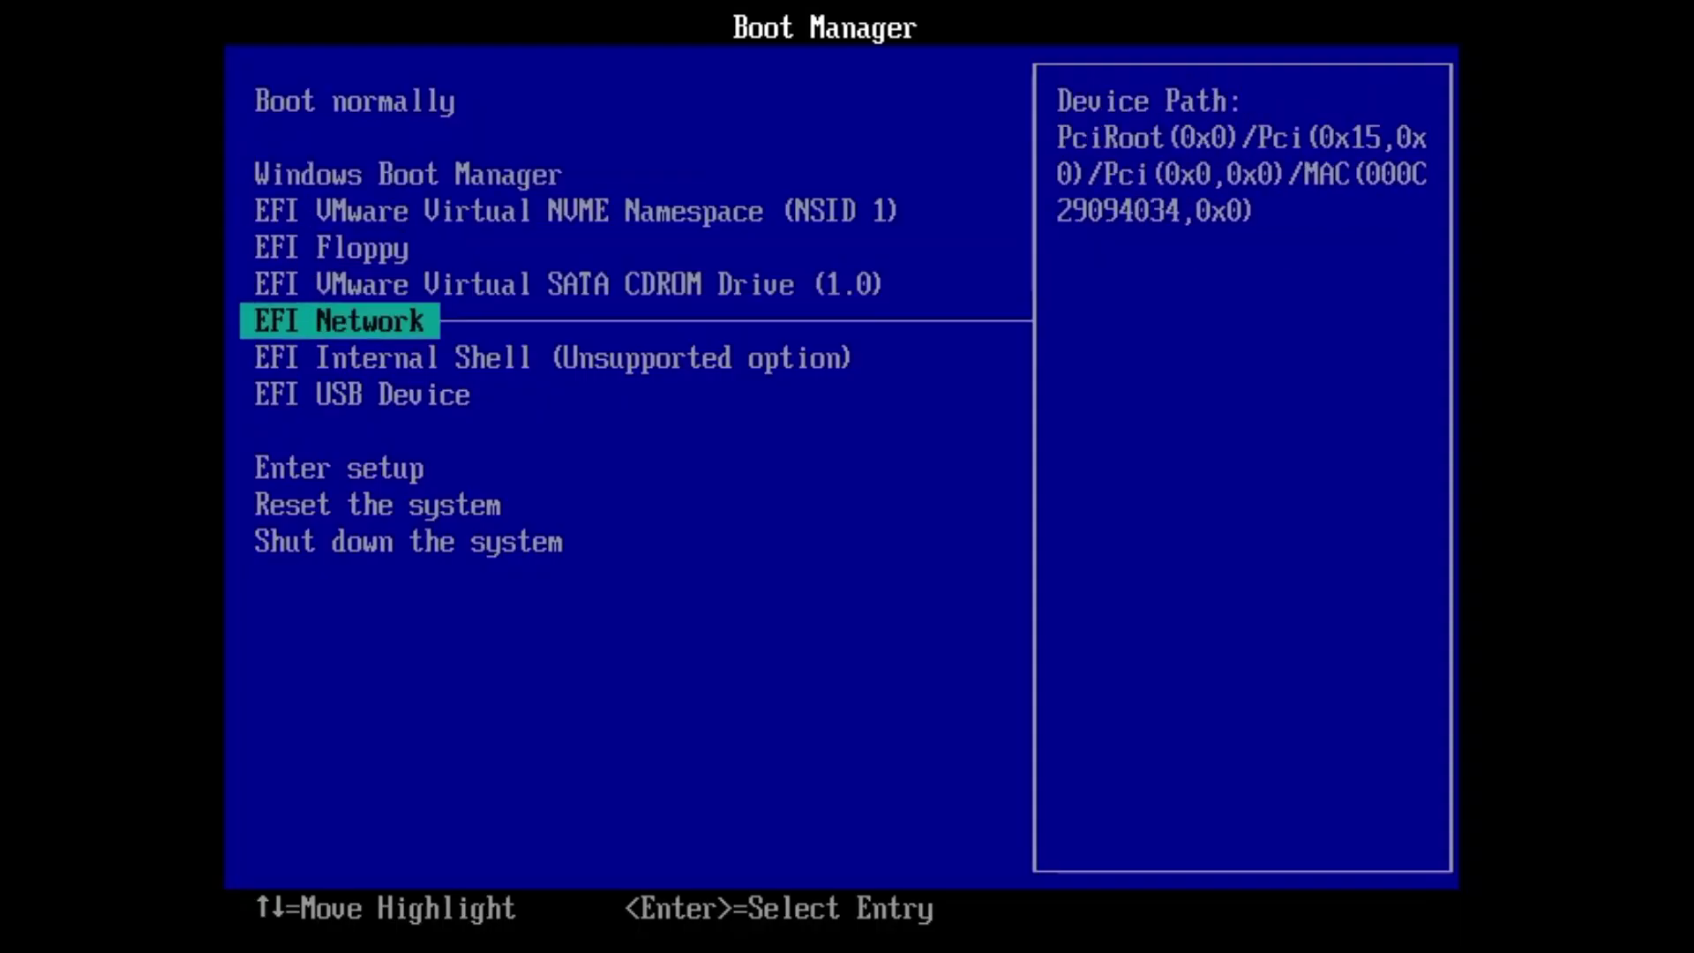
key("Return")
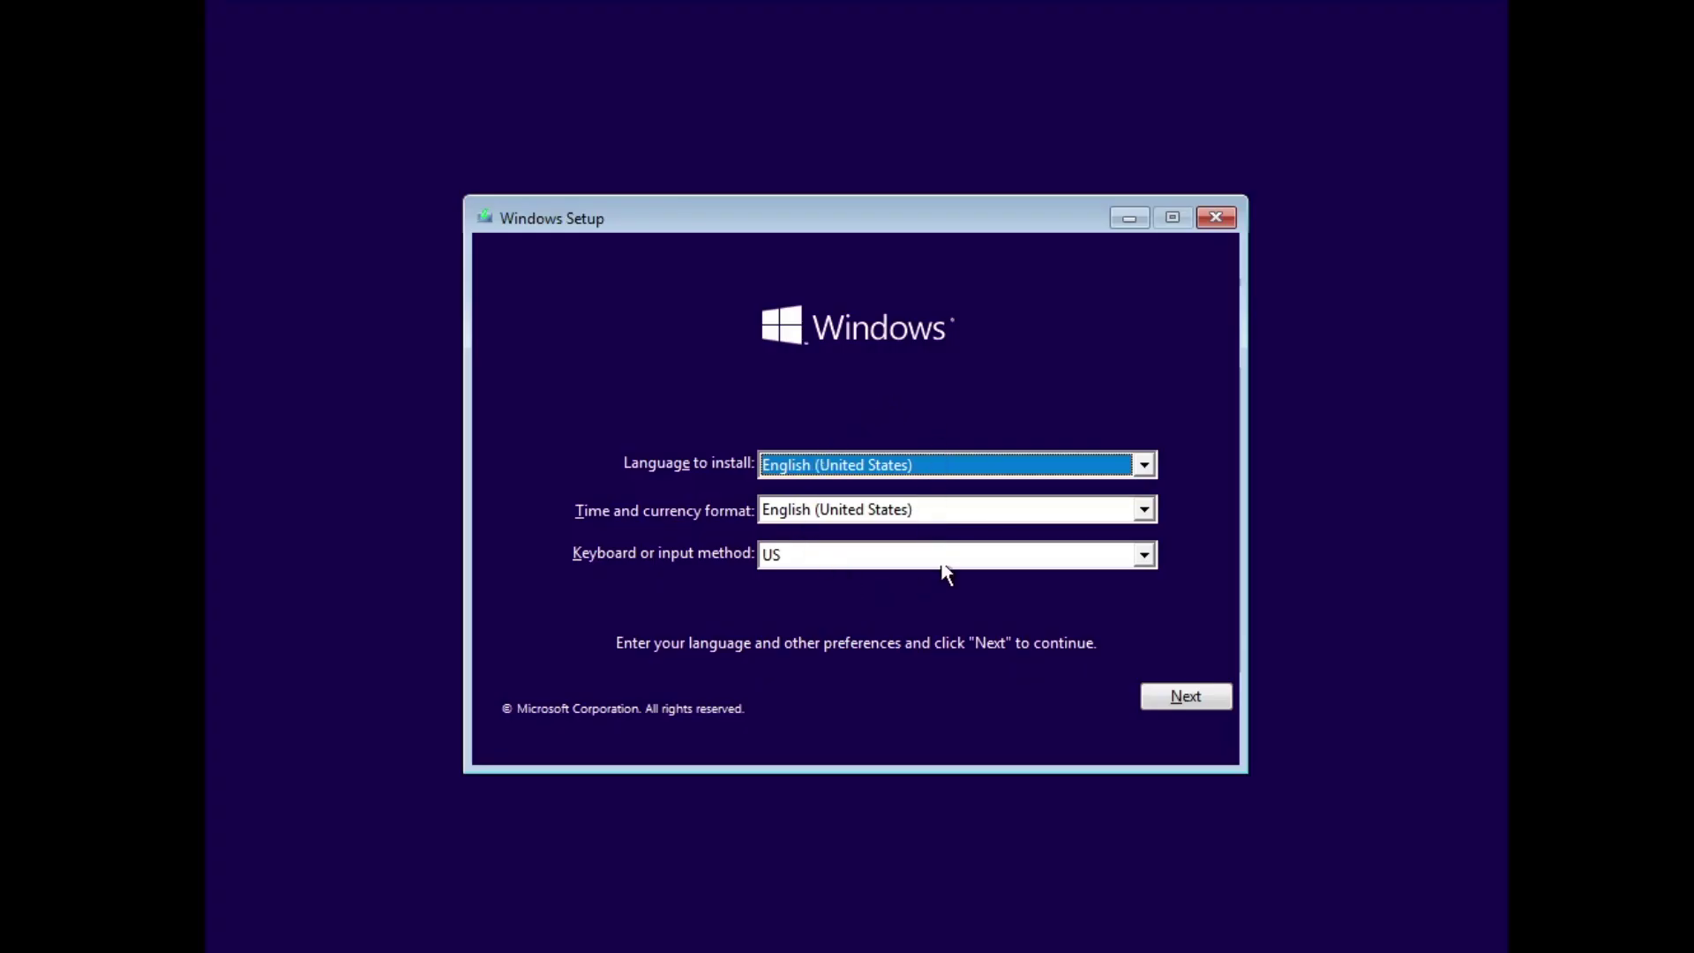
Step: Keep the default language, skip the product key, pick Windows 10 Pro, and accept the license terms
left_click(1182, 701)
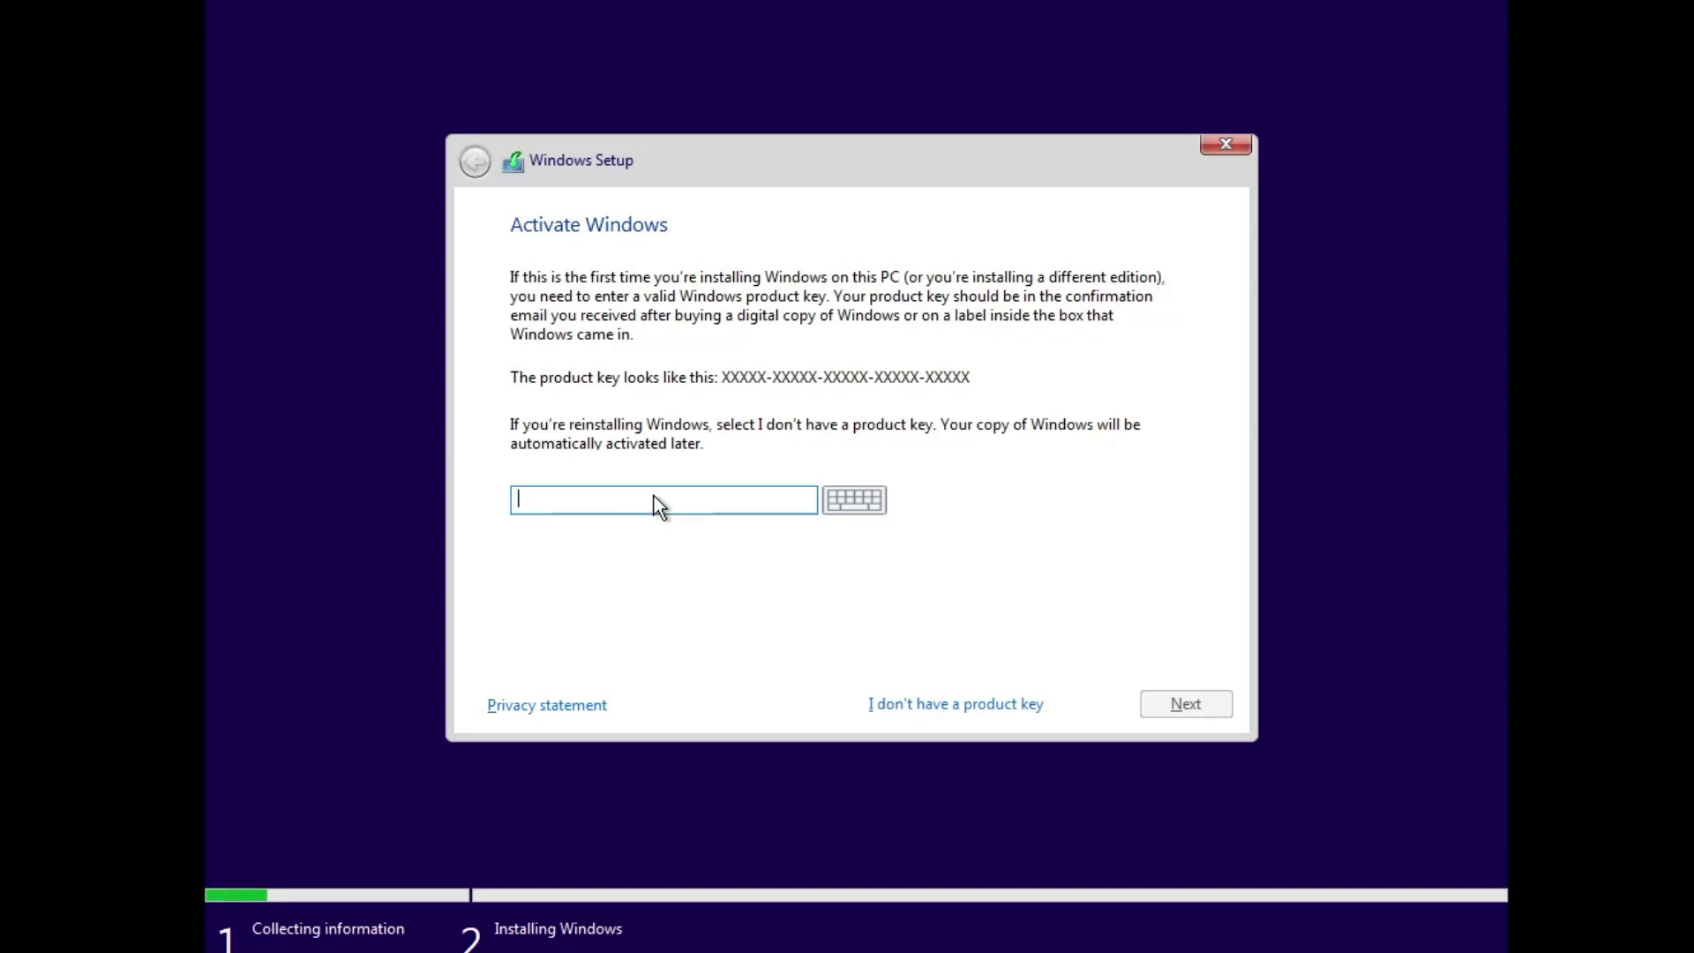
left_click(938, 705)
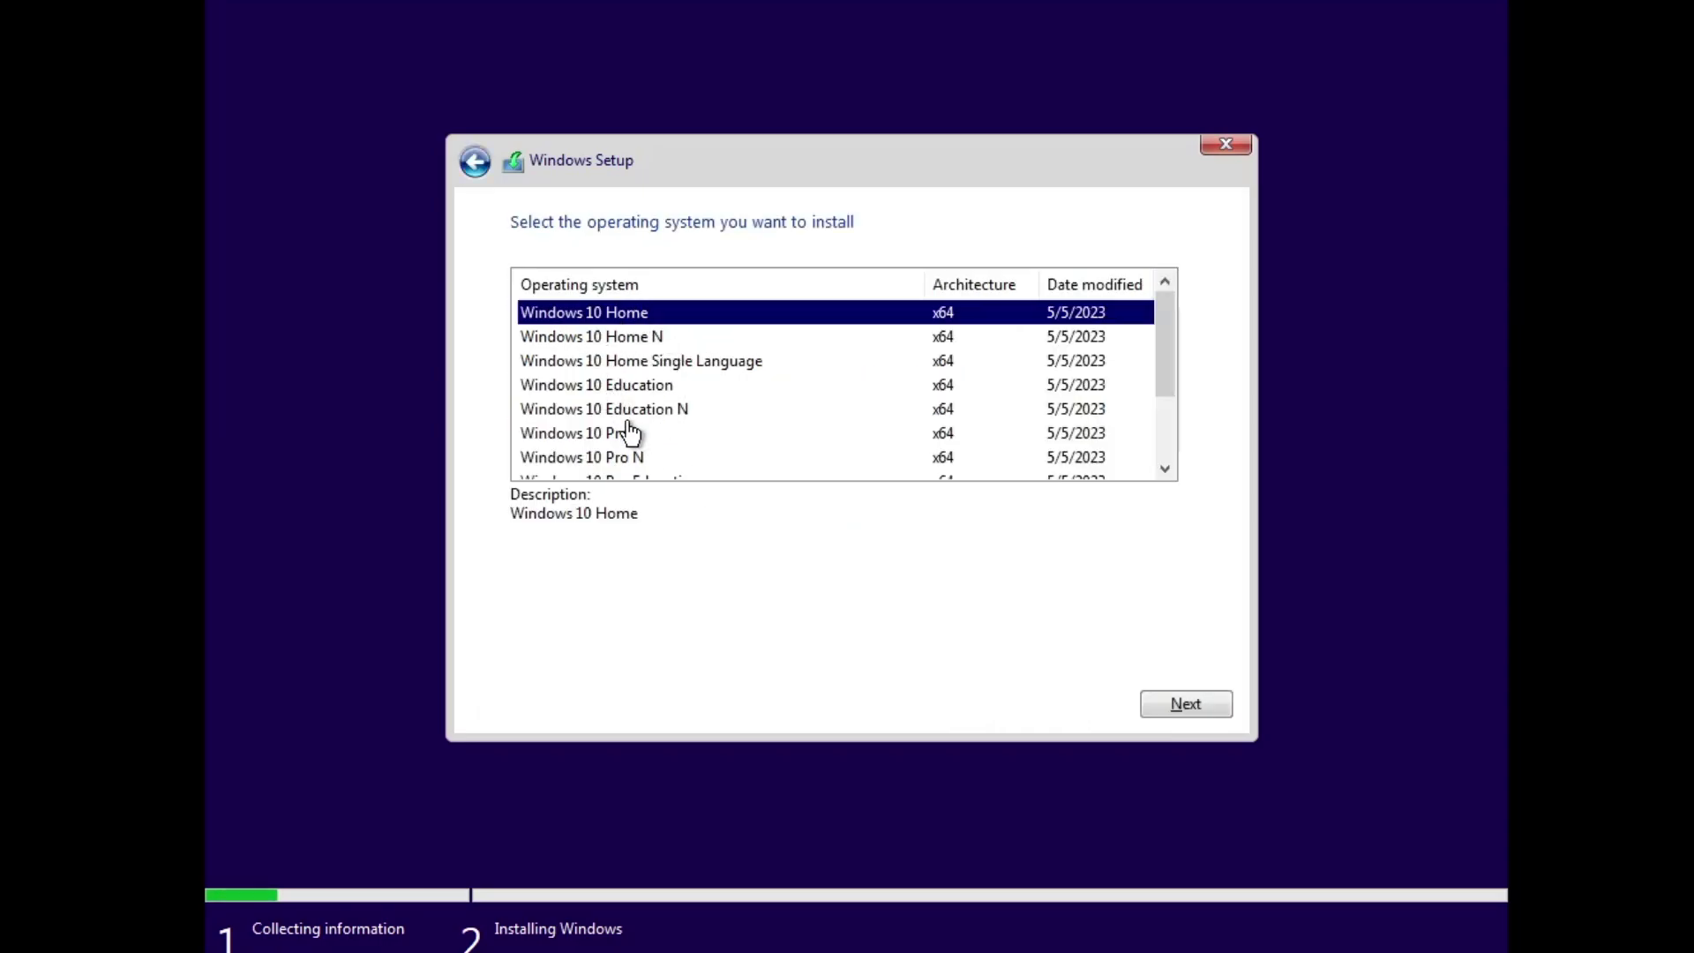
left_click(622, 441)
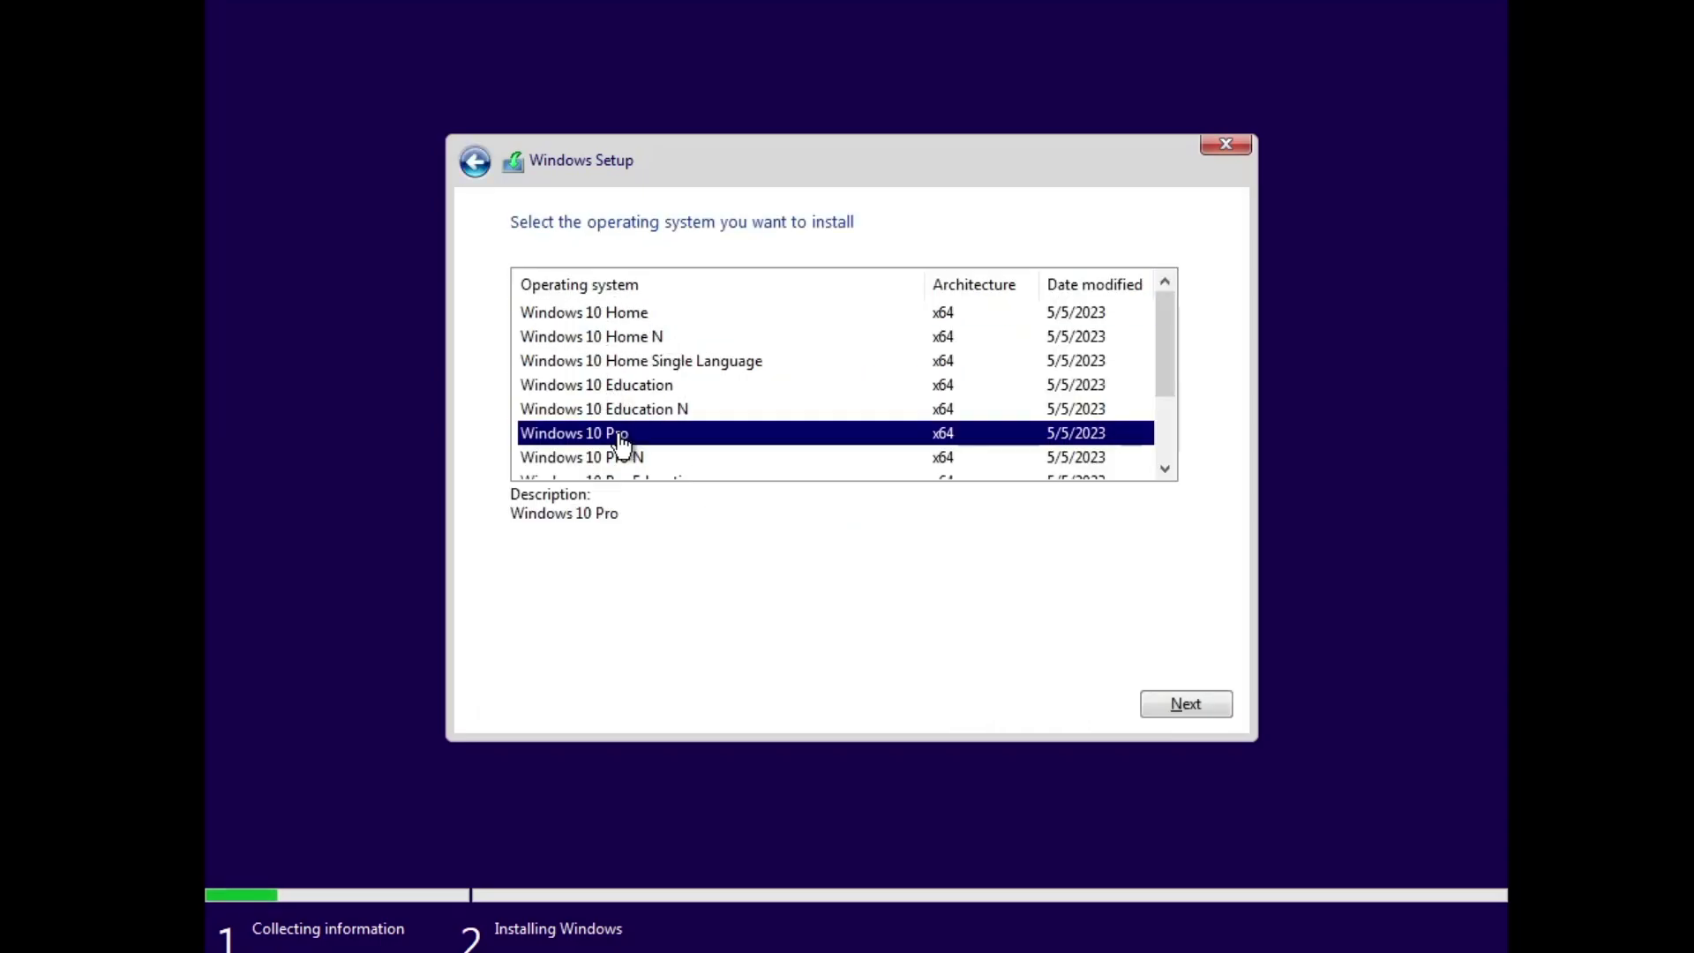
left_click(1161, 697)
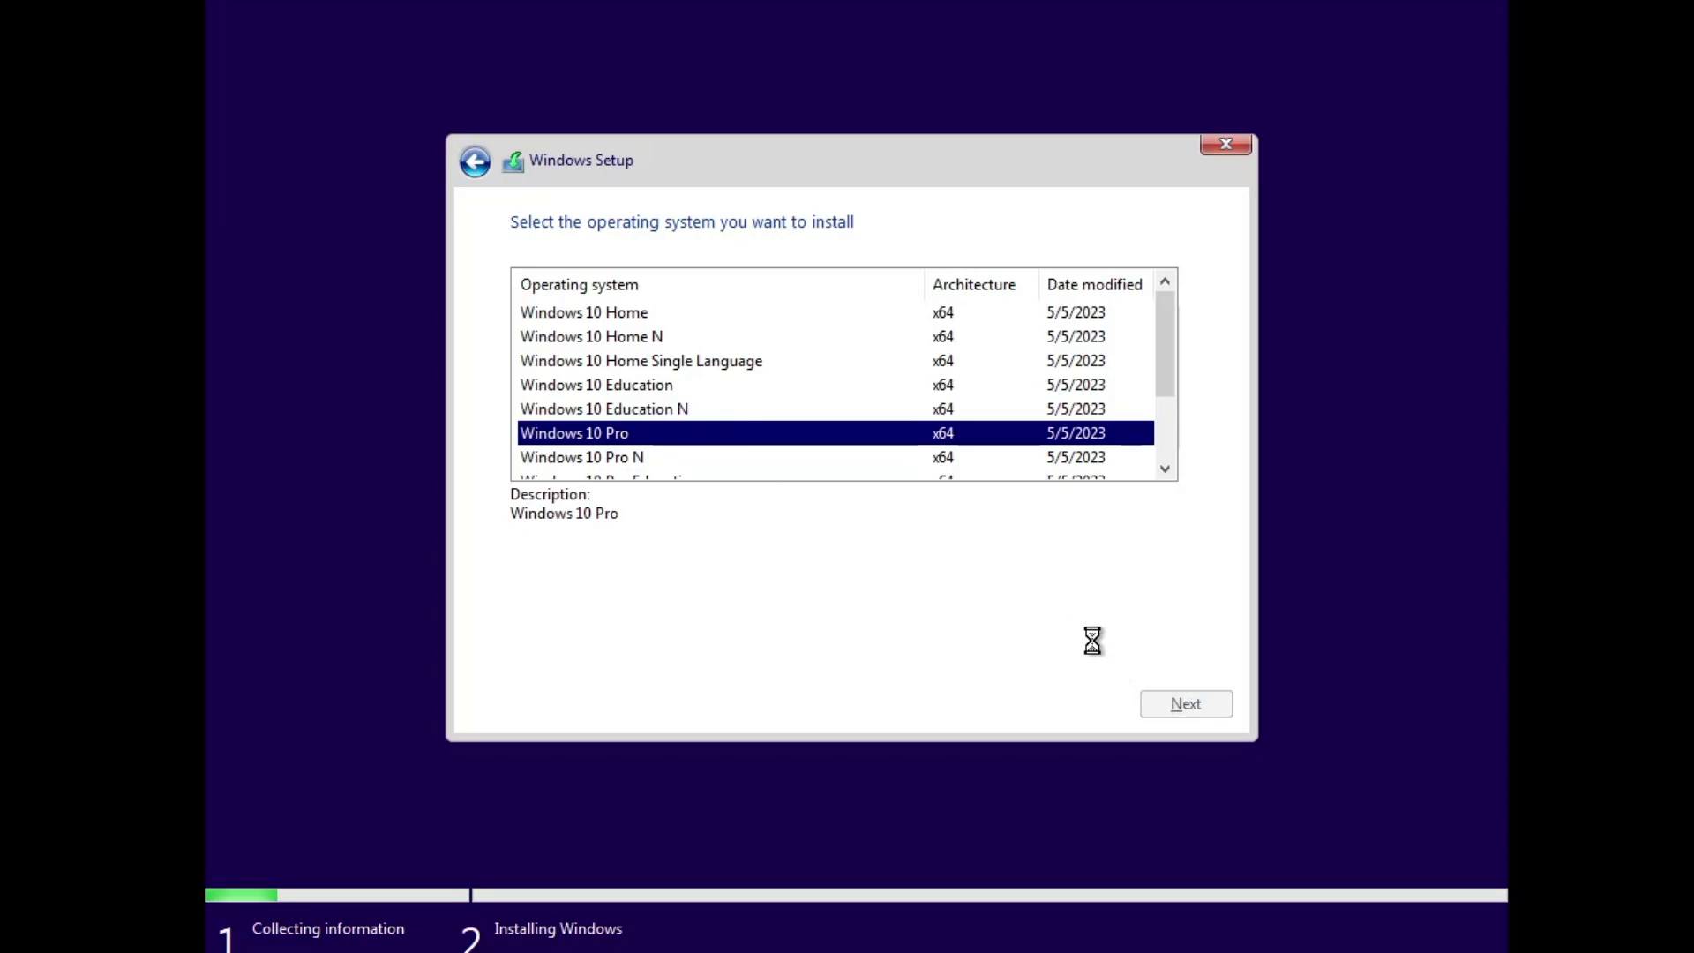
left_click(658, 647)
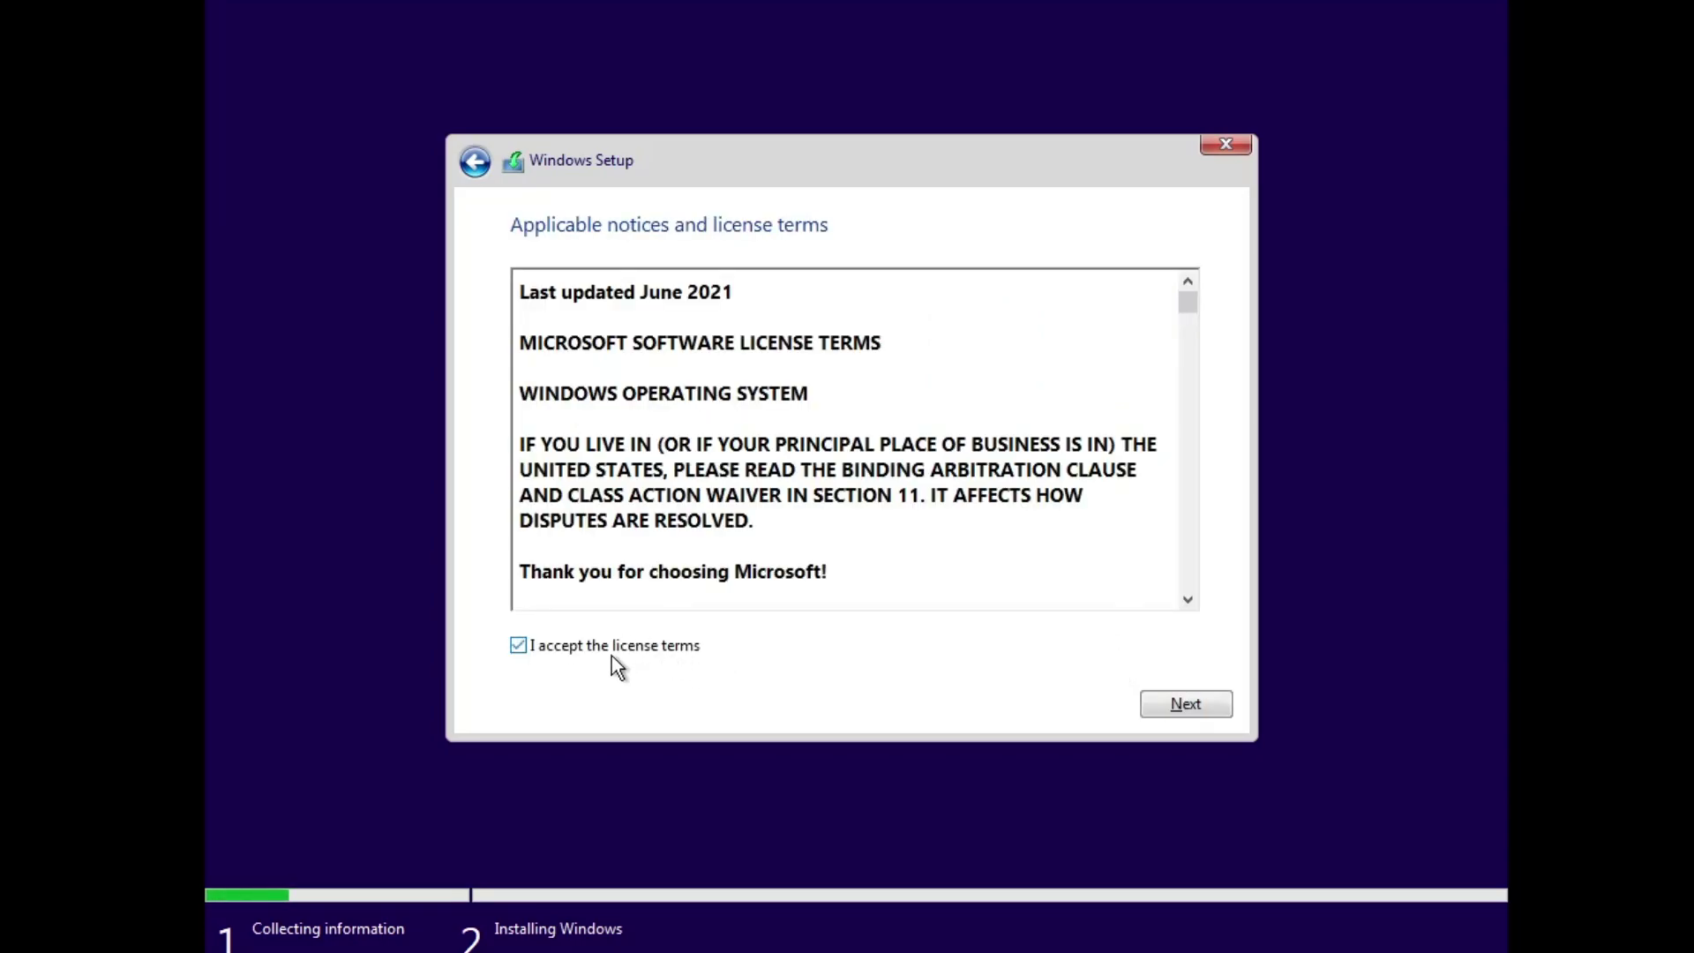
left_click(1180, 704)
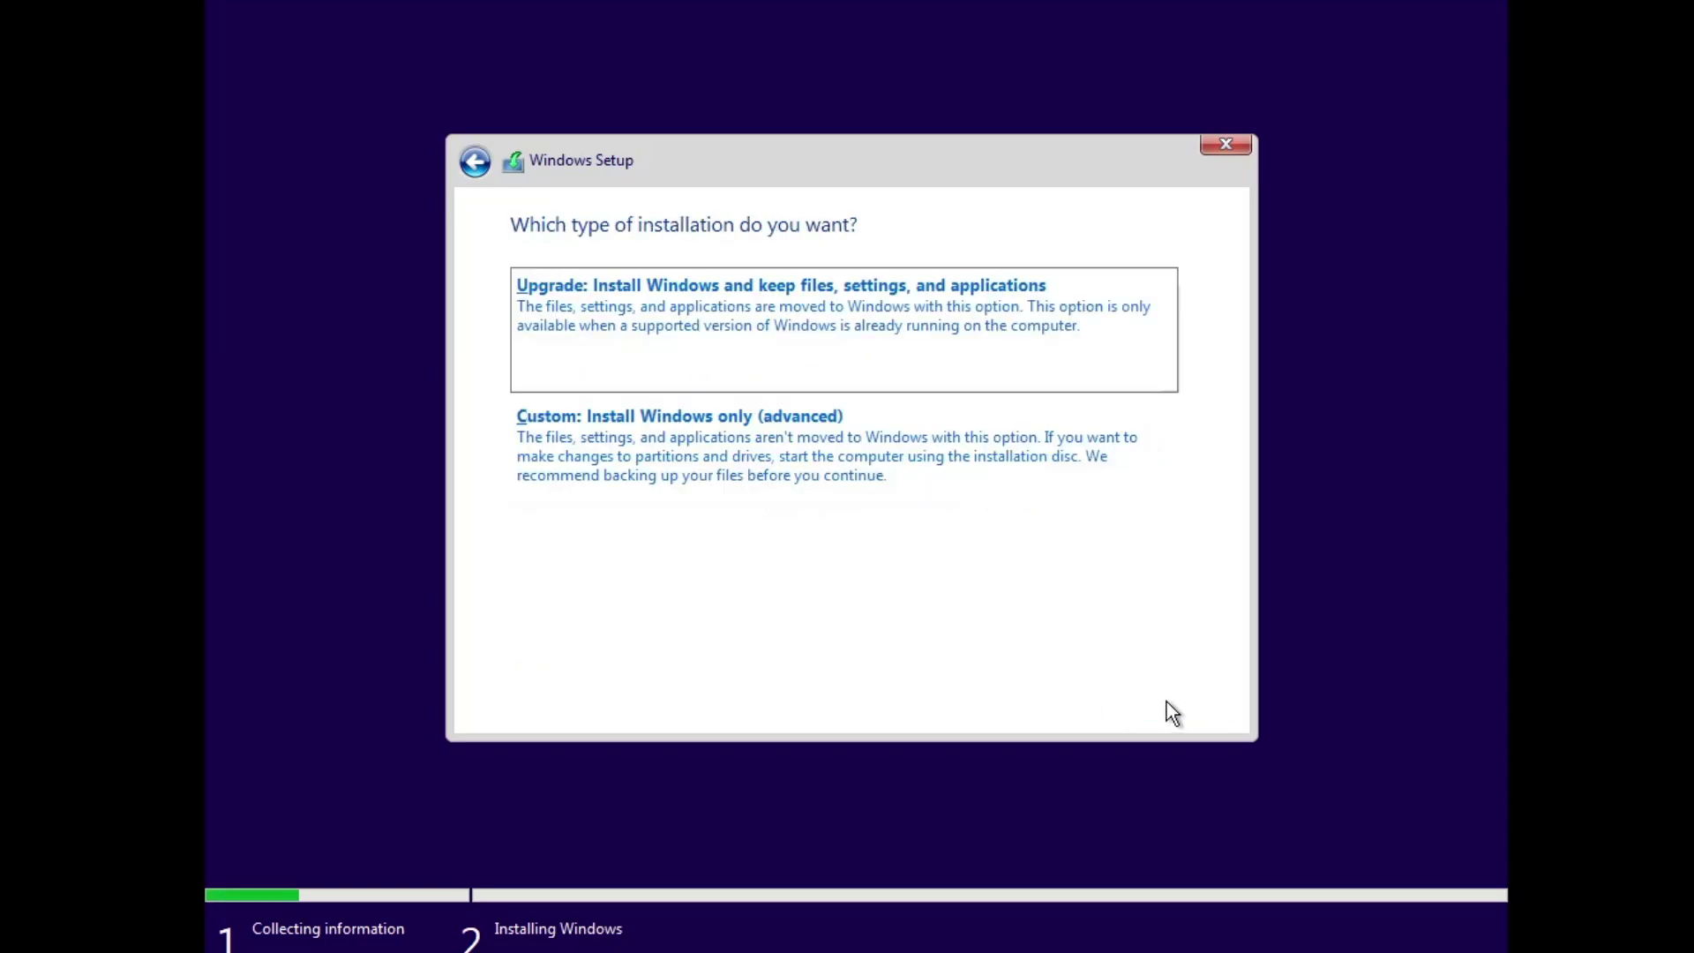
Step: Run a custom Windows-only install on Drive 0 Partition 3, accepting the Windows.old warning
left_click(741, 457)
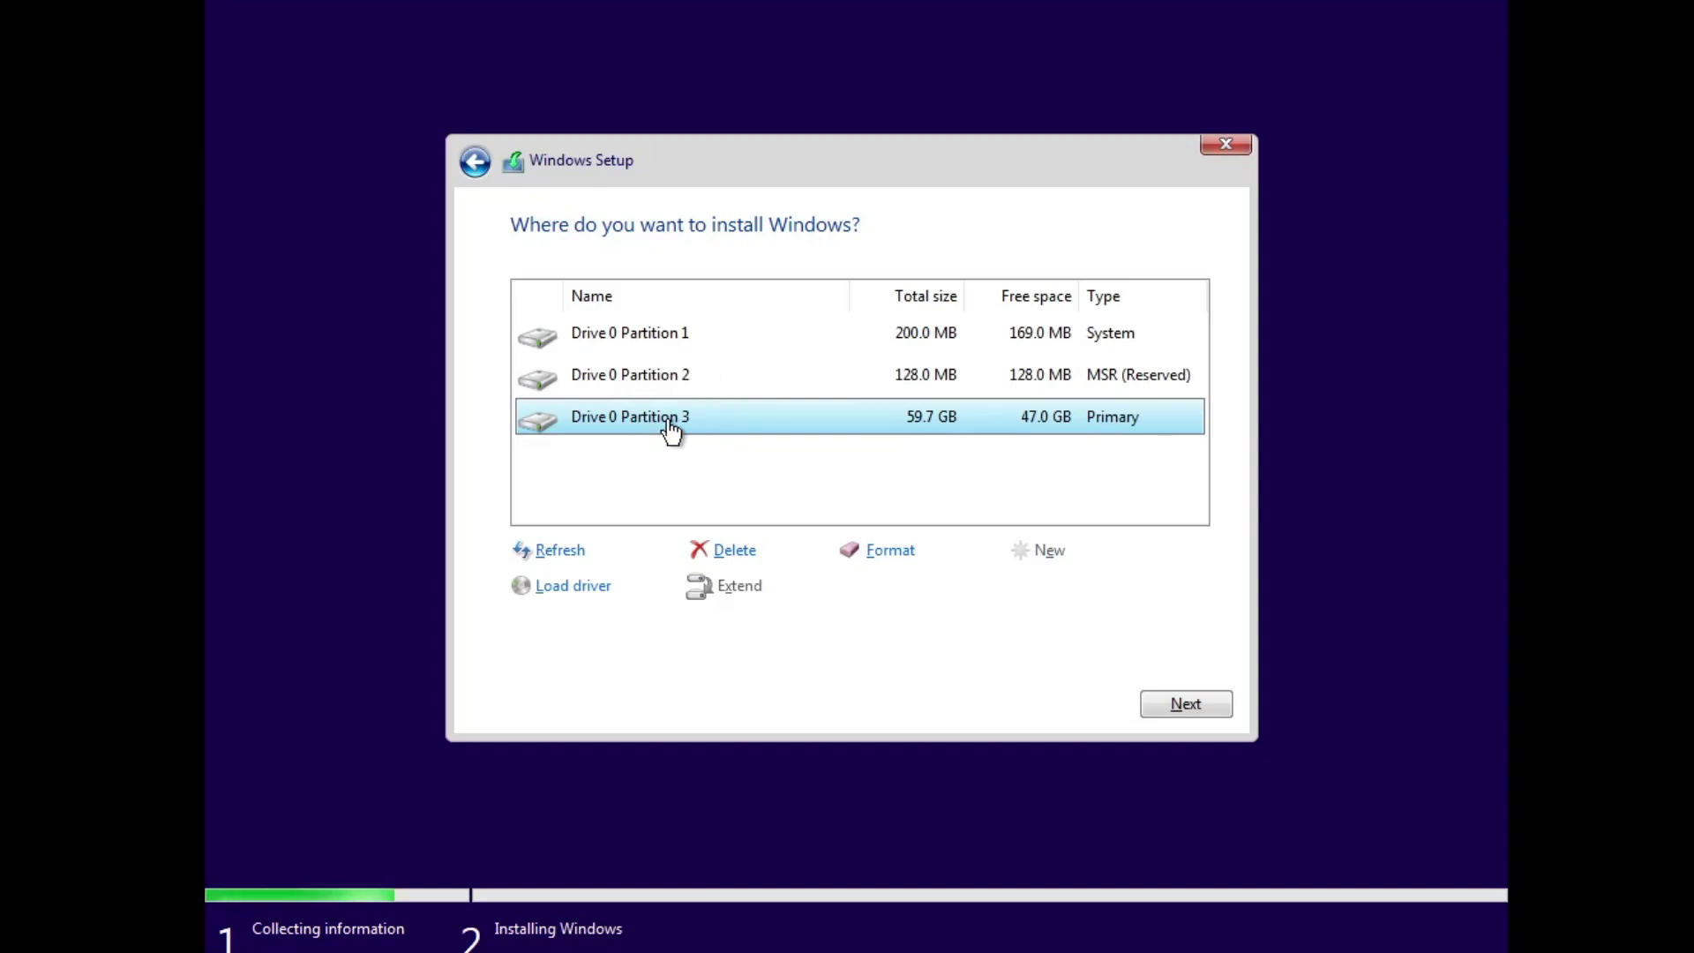
left_click(1177, 708)
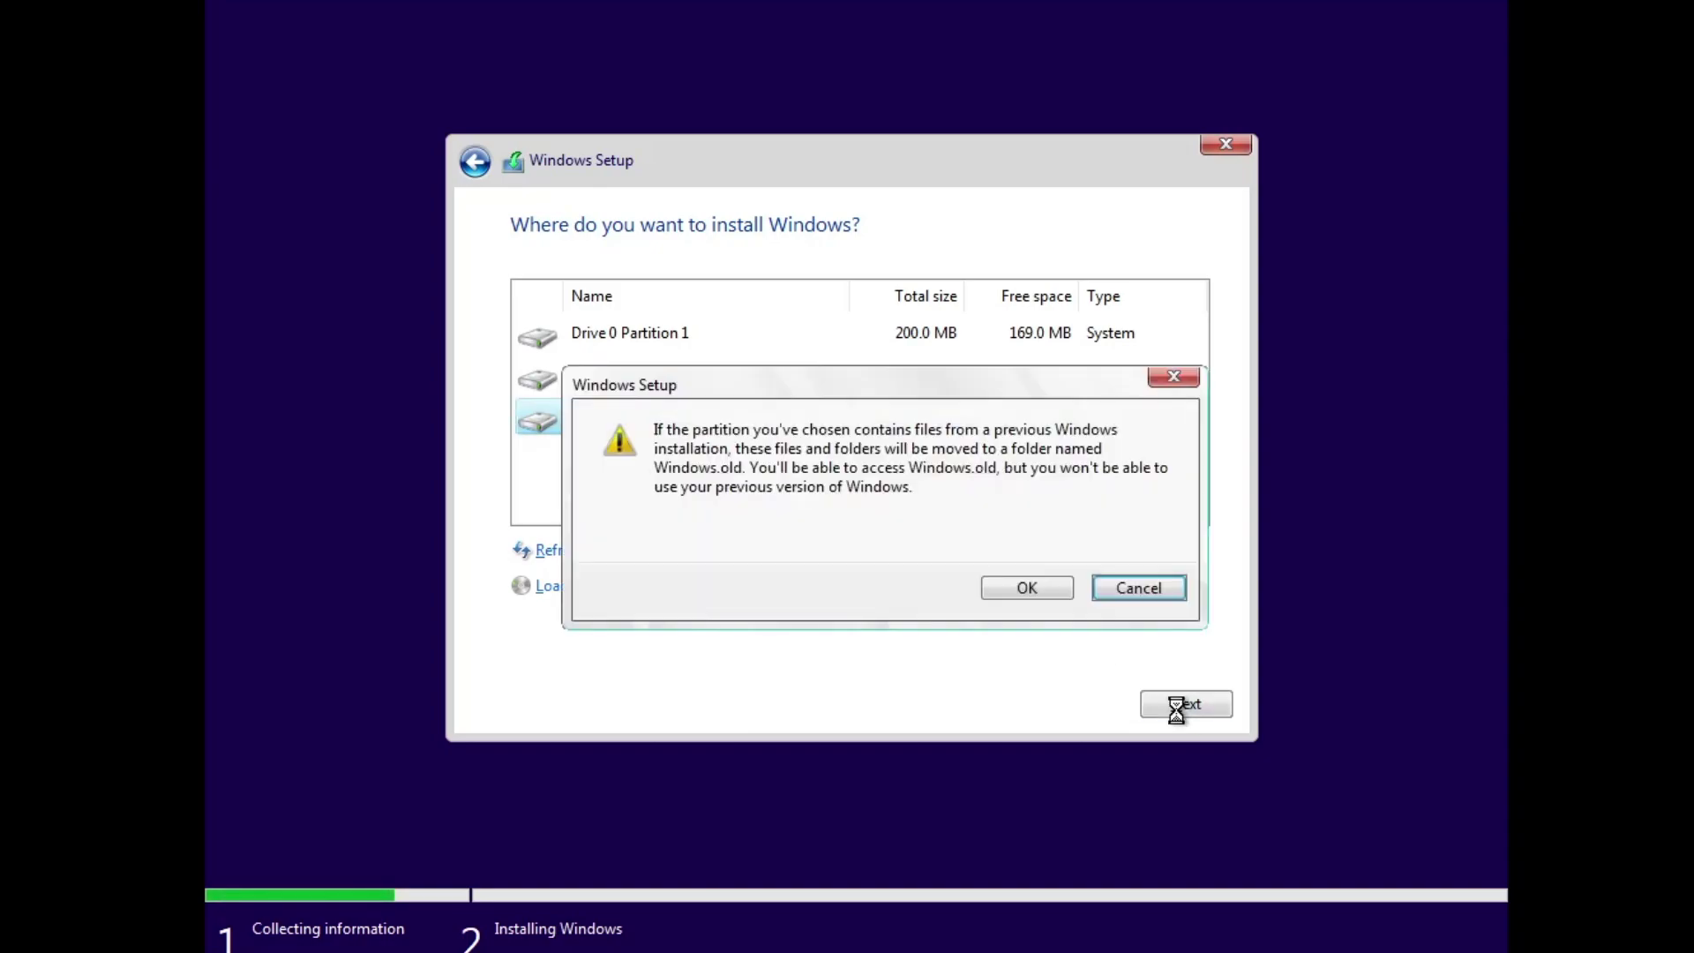
left_click(1035, 585)
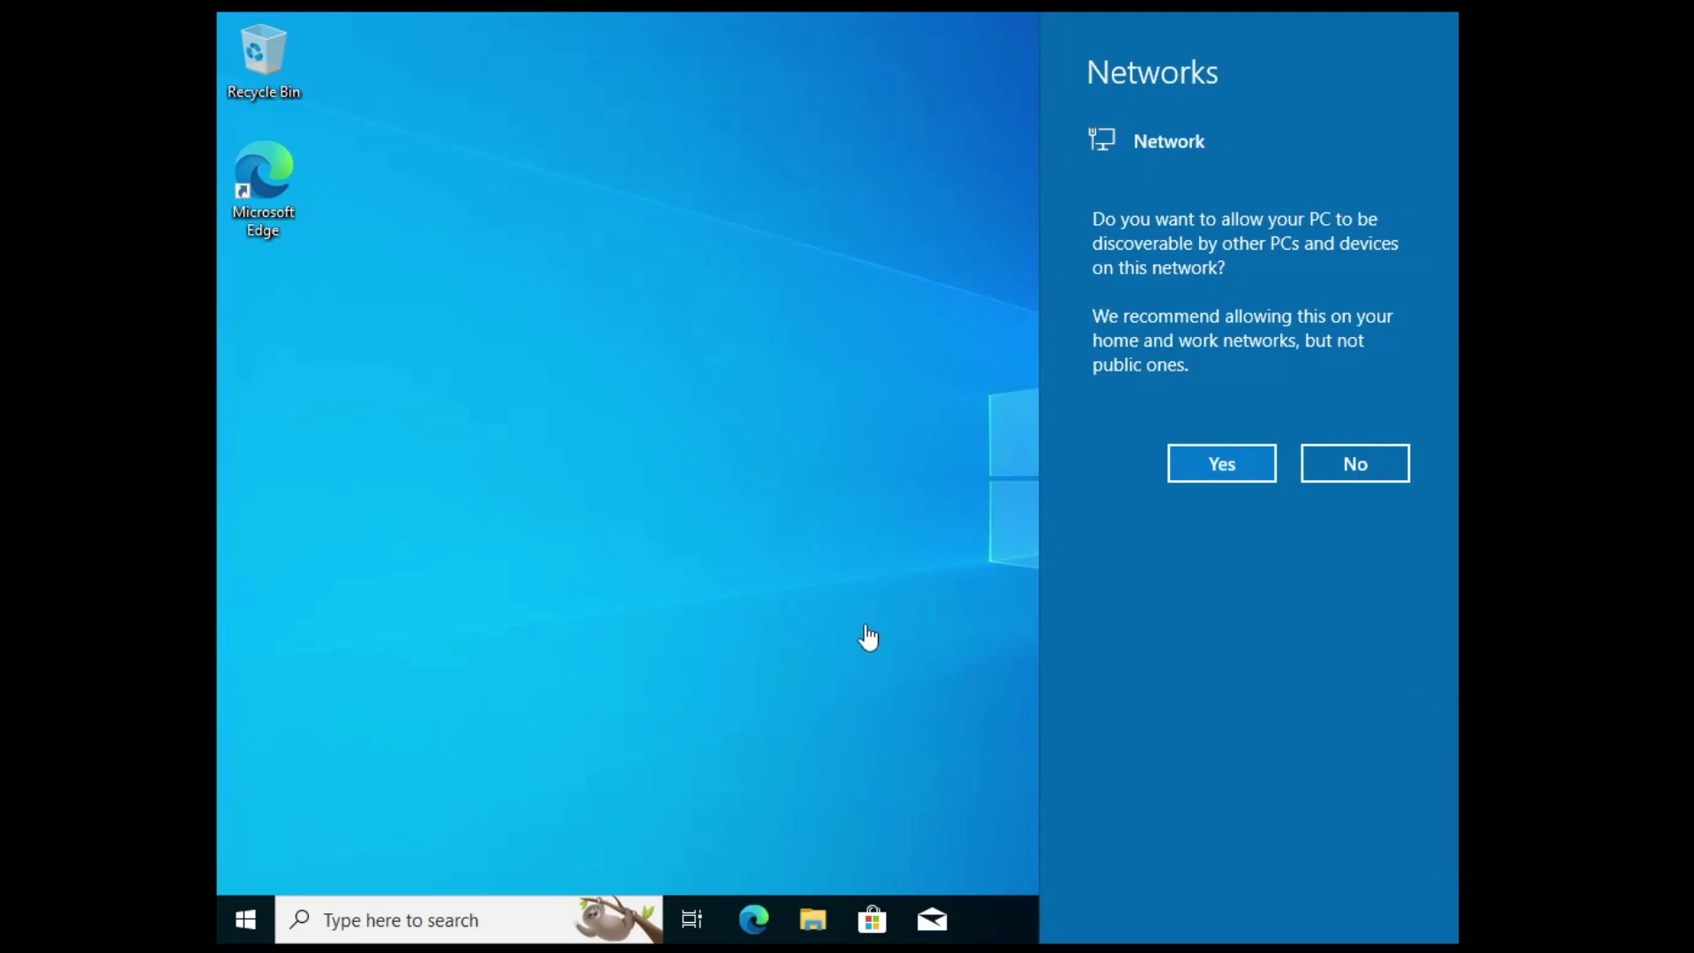
Step: Answer No in the Networks pane so the PC stays hidden from other devices
left_click(1351, 470)
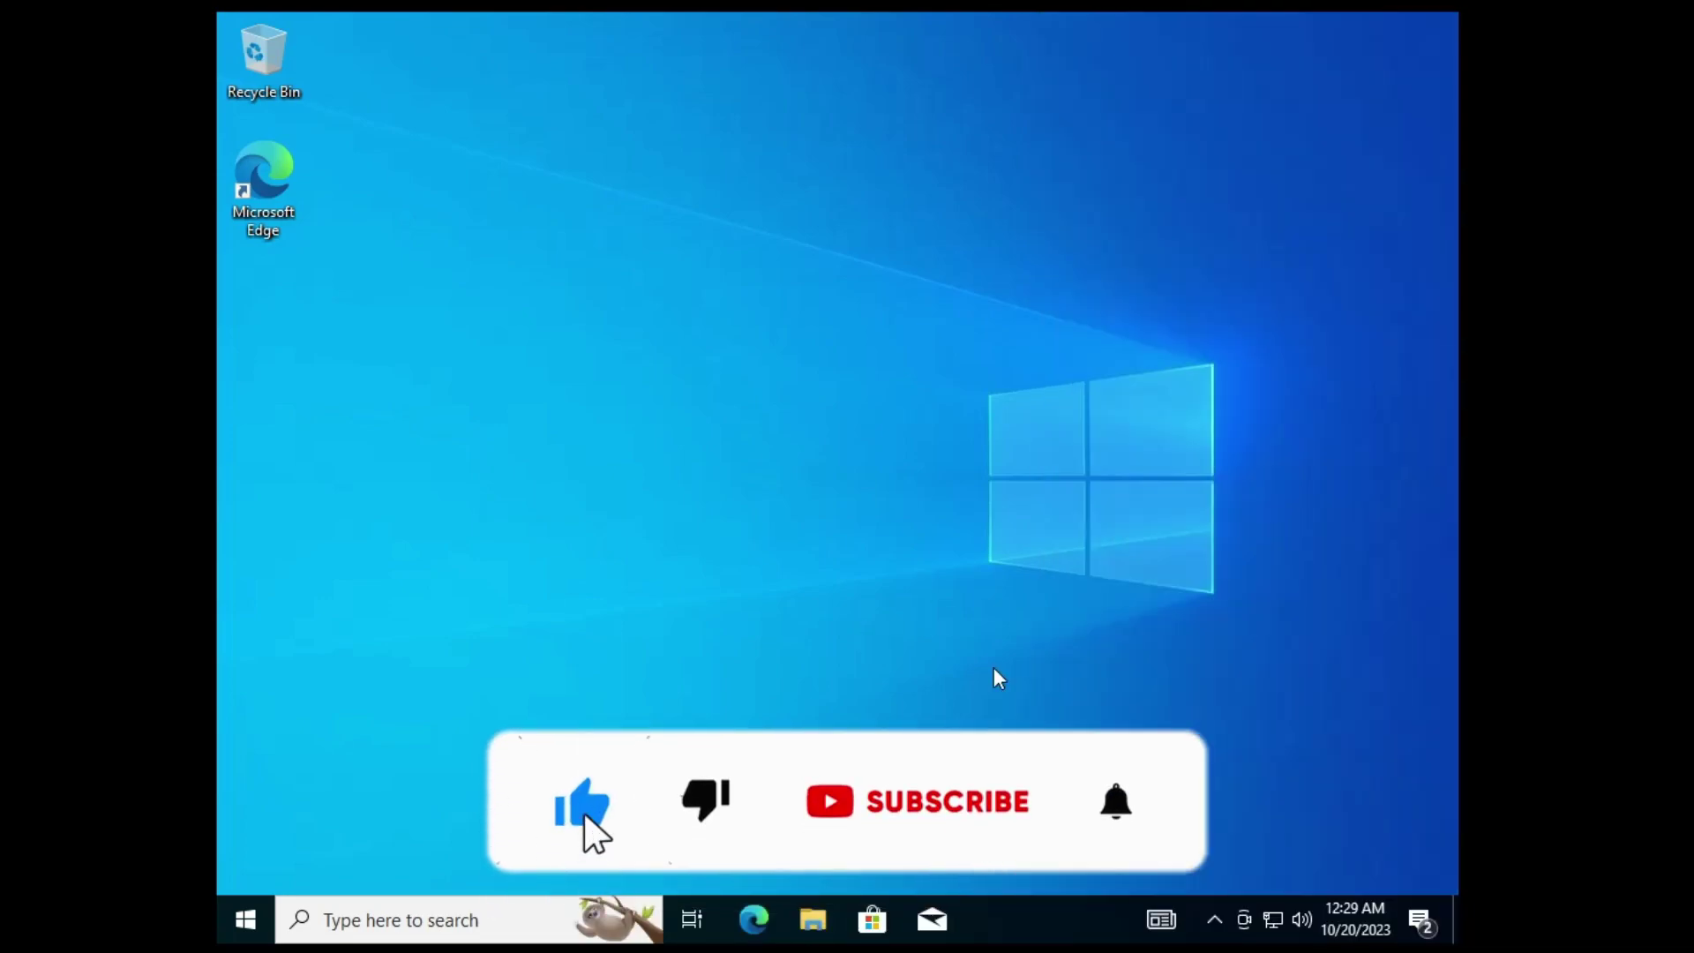